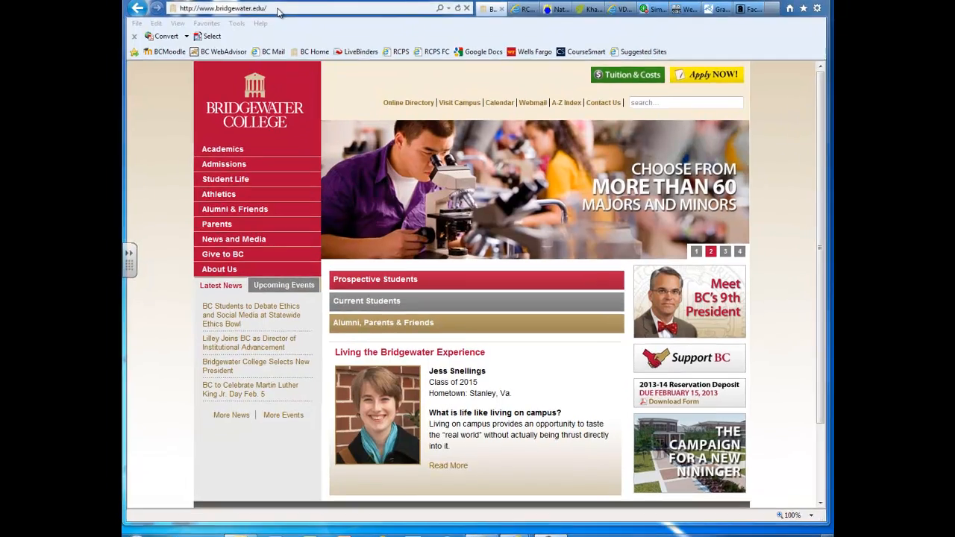
click(276, 9)
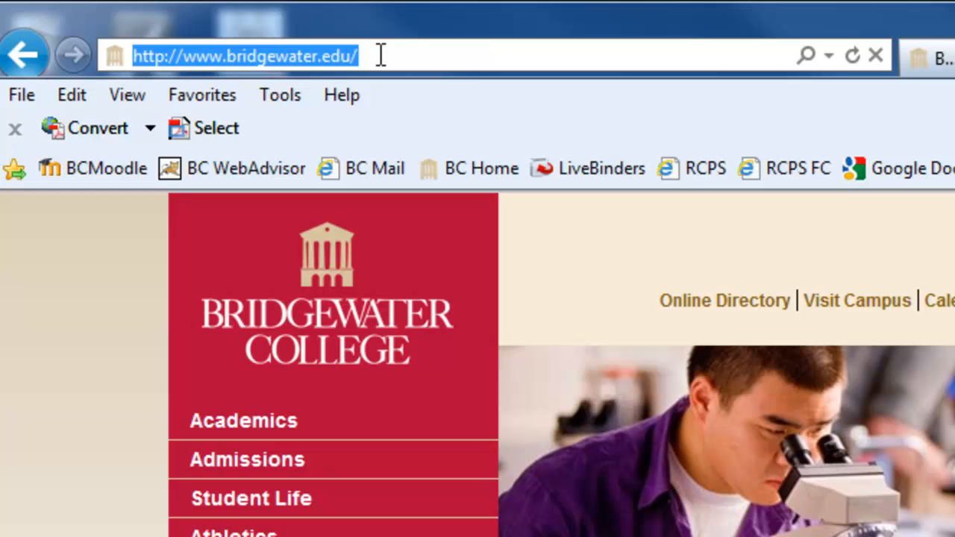
text(w)
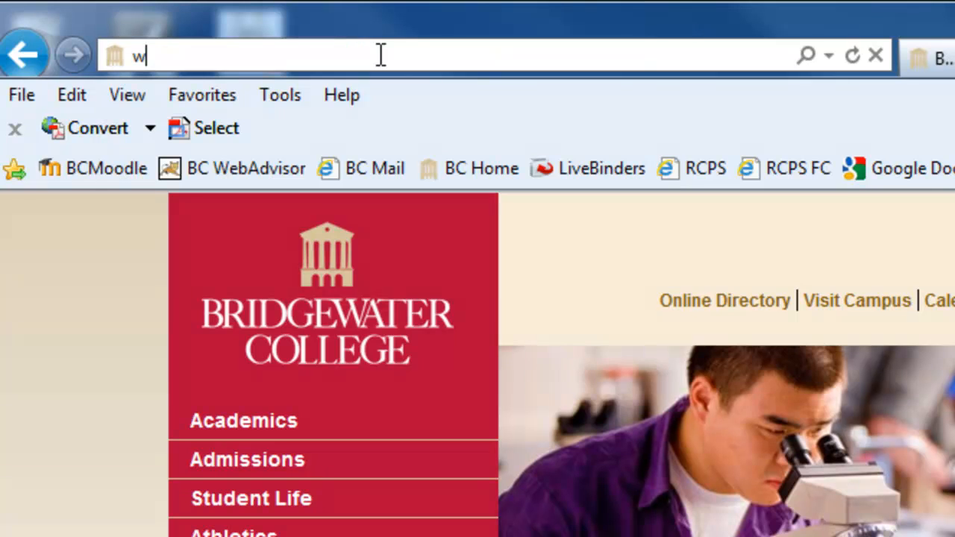
text(ww.)
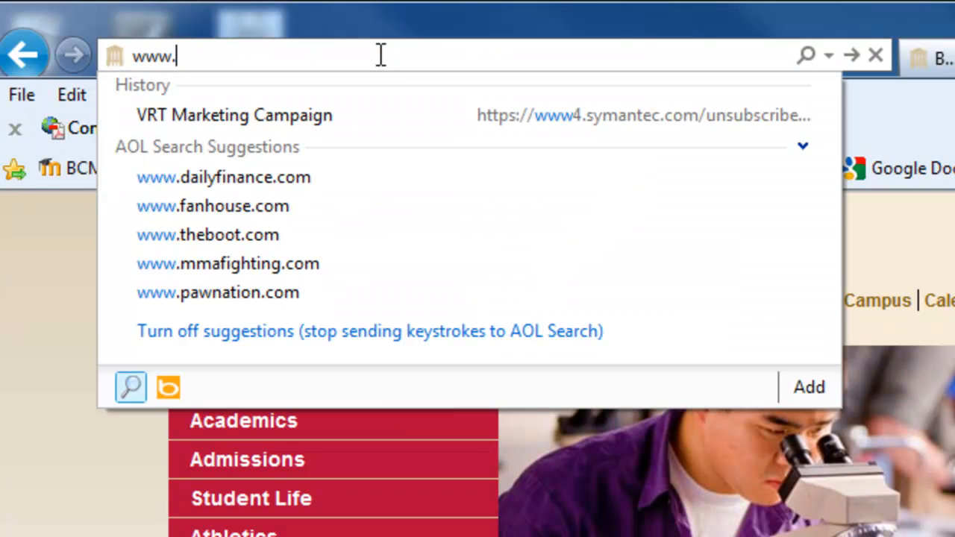
text(portaportal.com/)
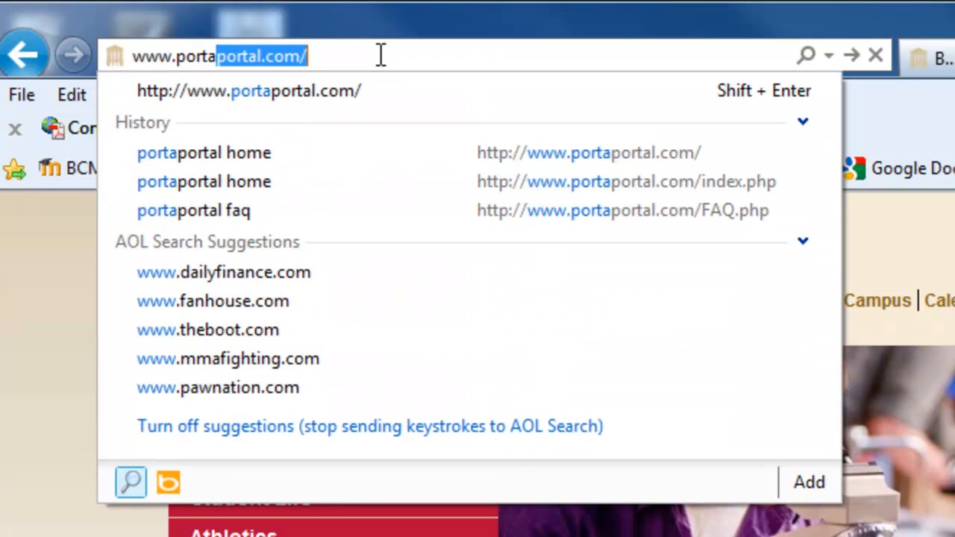
key(Right)
key(Return)
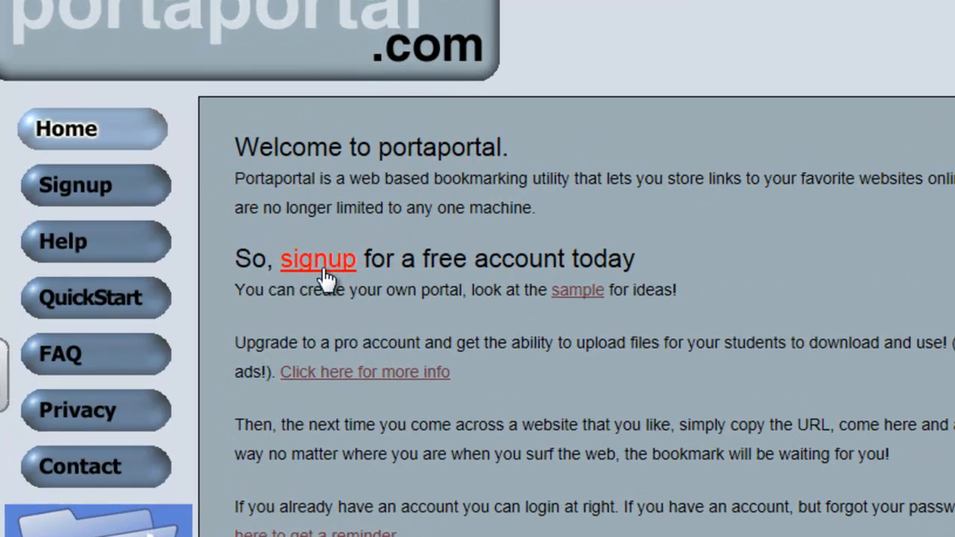
Open the free signup form and enter the member's first name, last name and login name.
click(326, 273)
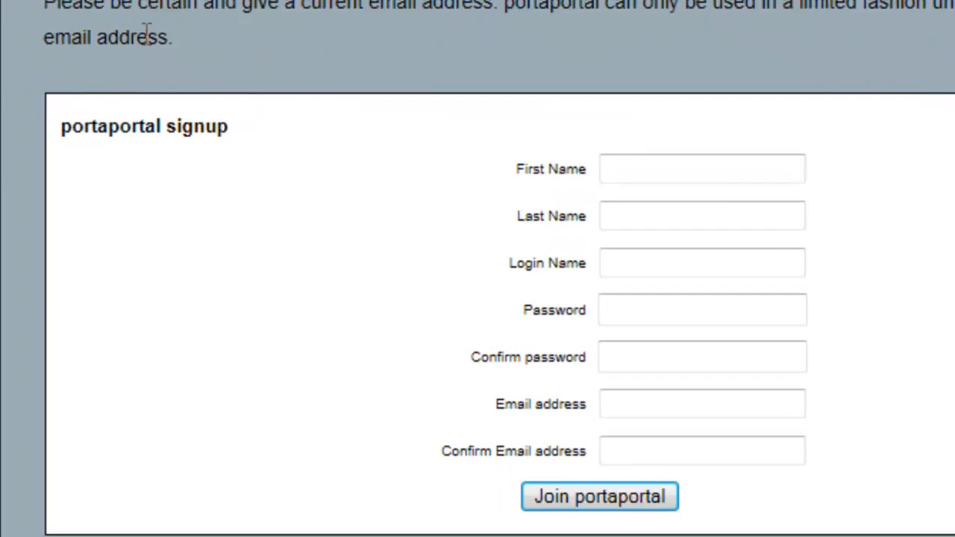
click(631, 127)
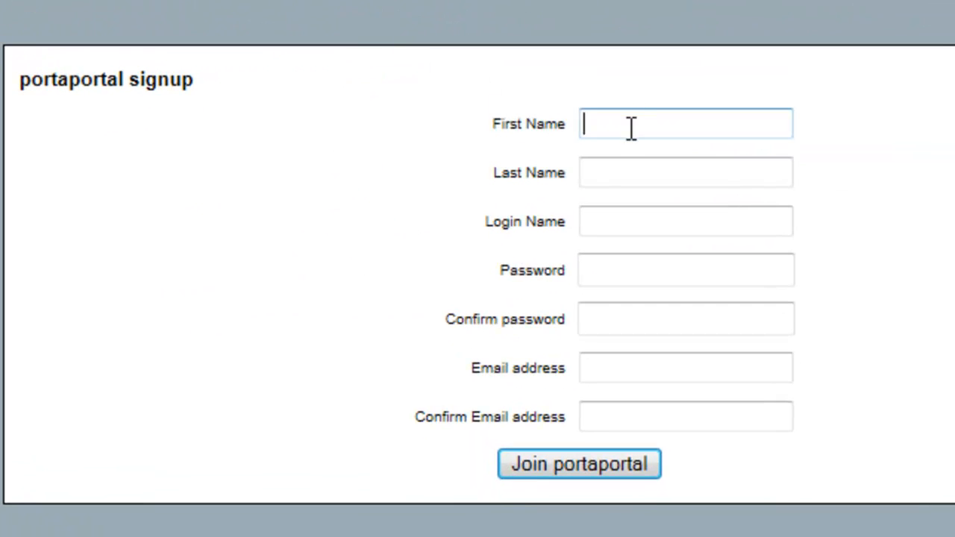
click(641, 174)
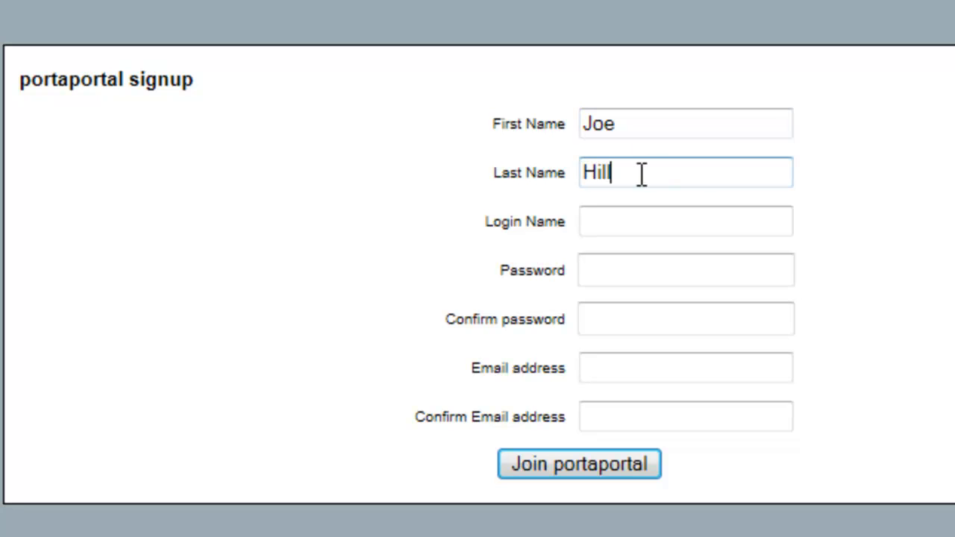
click(619, 222)
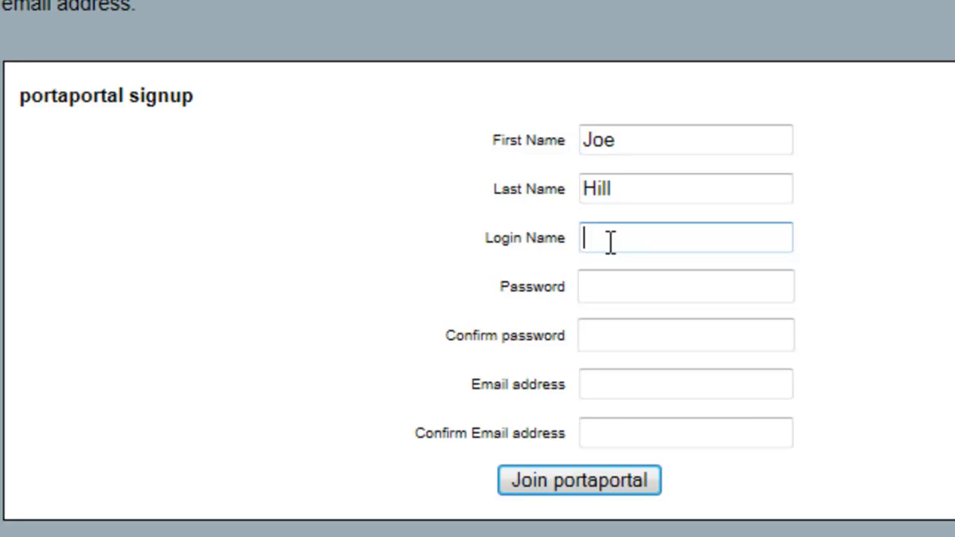
text(BridgewaterHill)
Enter the account password twice and the member's e-mail address in both e-mail fields.
click(607, 297)
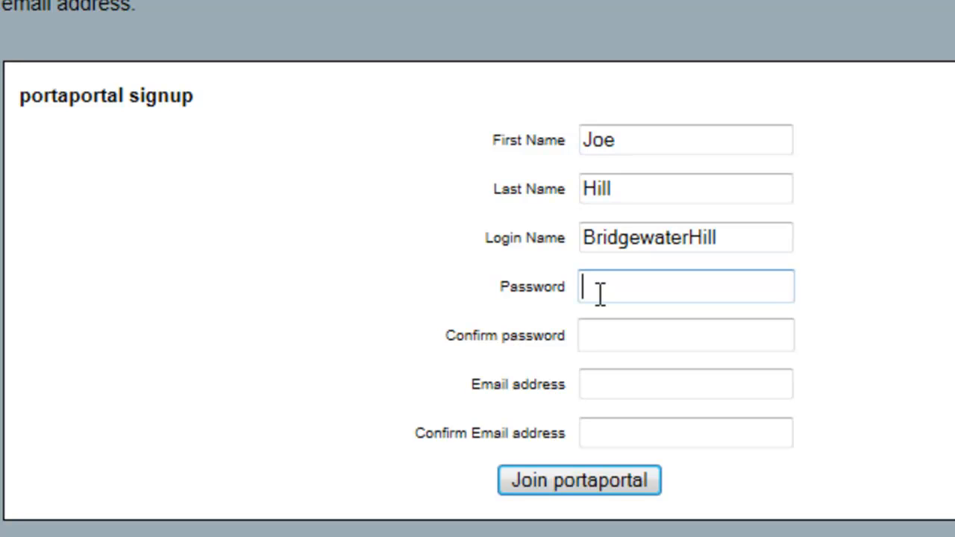
text(•••••••••)
click(602, 337)
text(•••••••••)
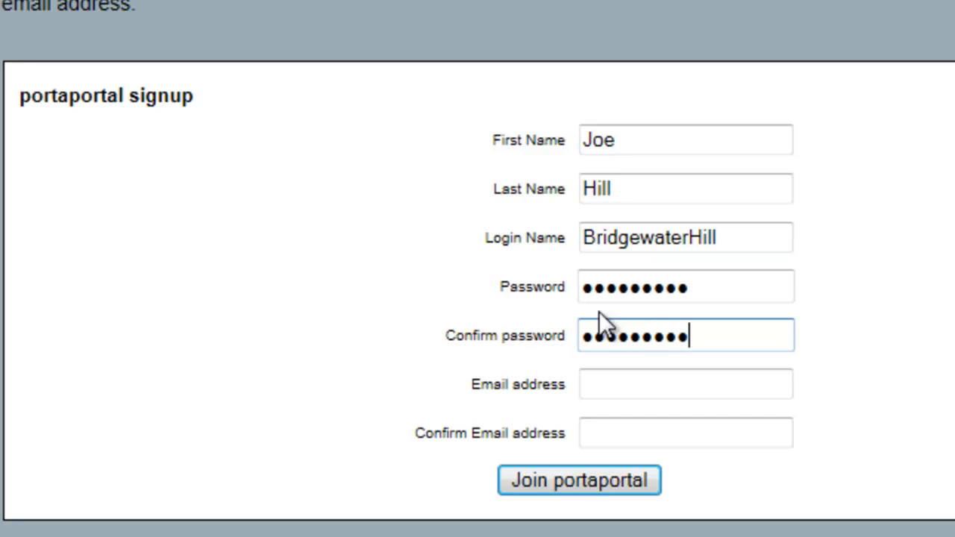
click(611, 386)
click(611, 386)
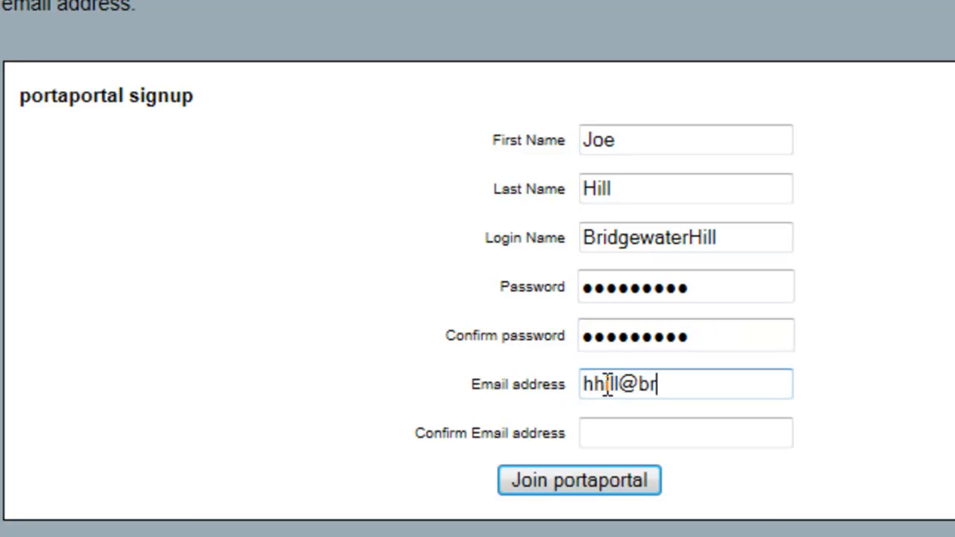
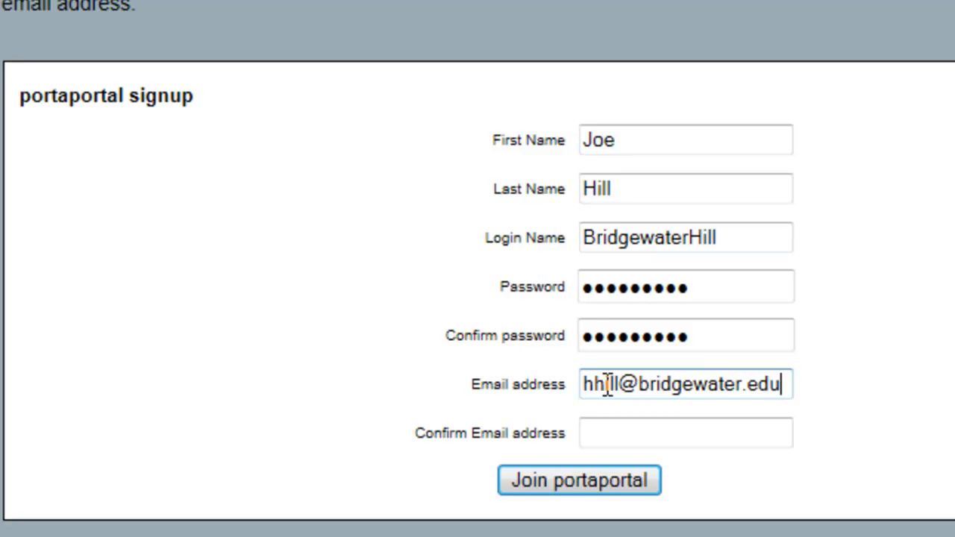
click(618, 436)
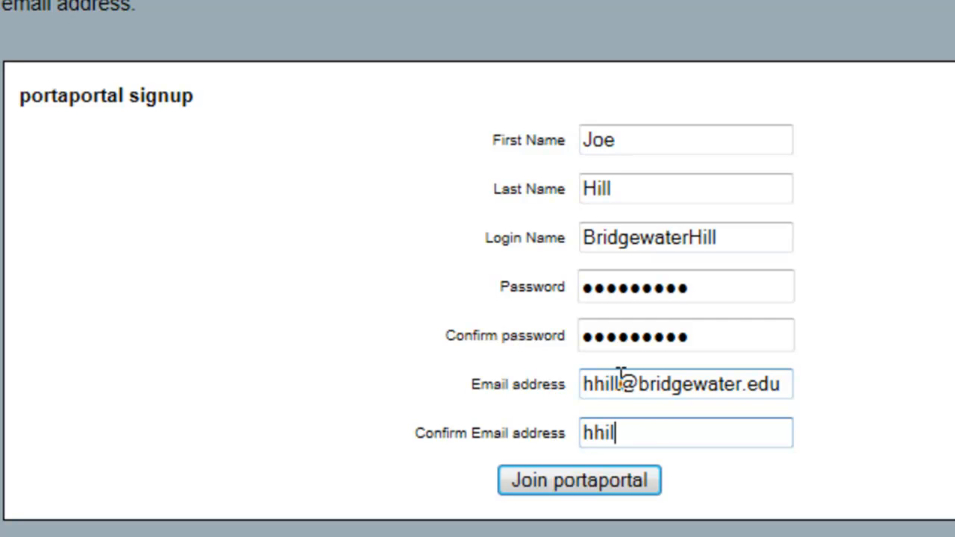
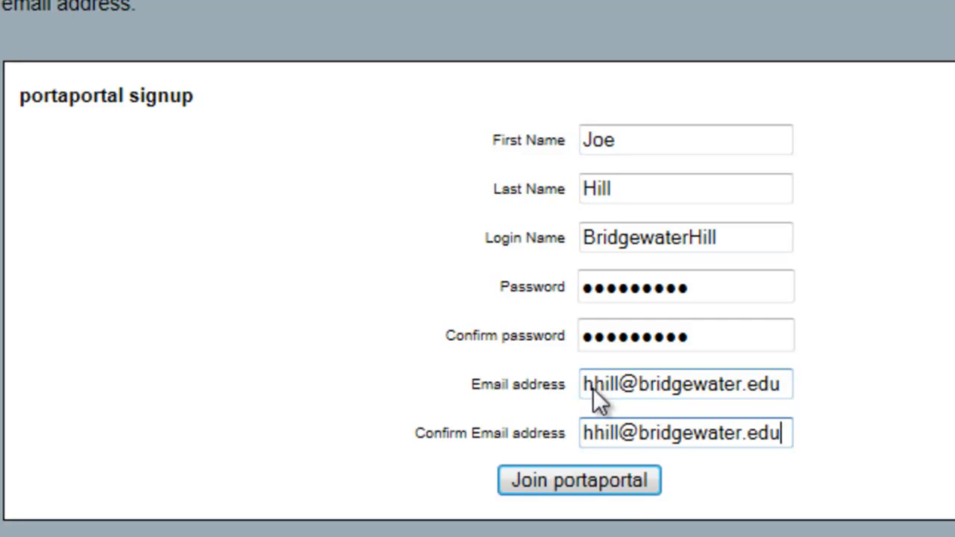
Submit the signup with Join portaportal and enter the new, empty portal.
click(576, 476)
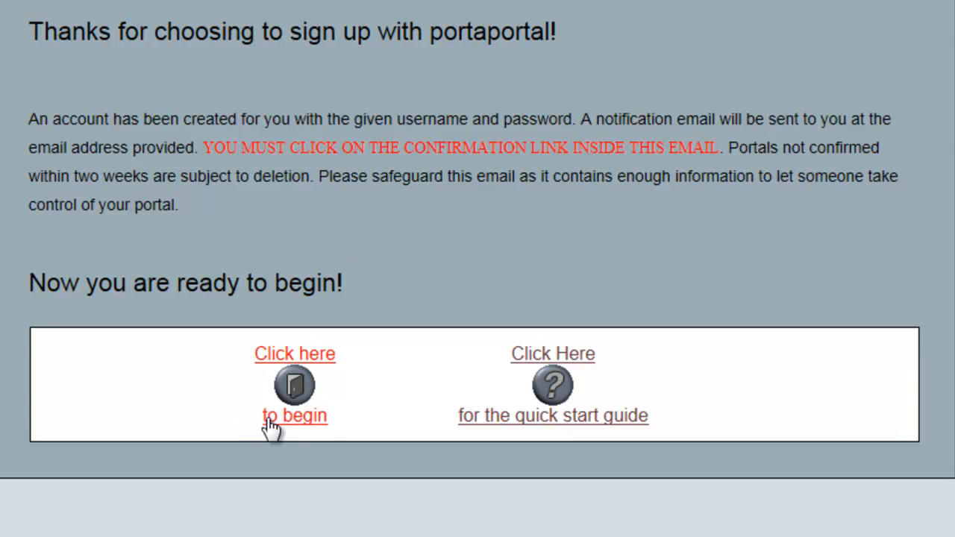
click(297, 386)
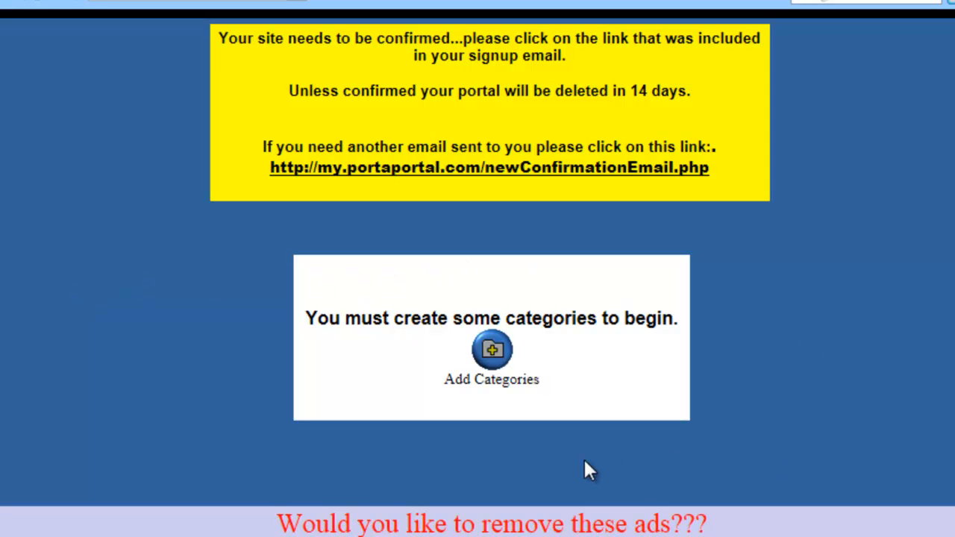
Create categories 'General Resources' and 'Calculators' on the portal.
click(492, 352)
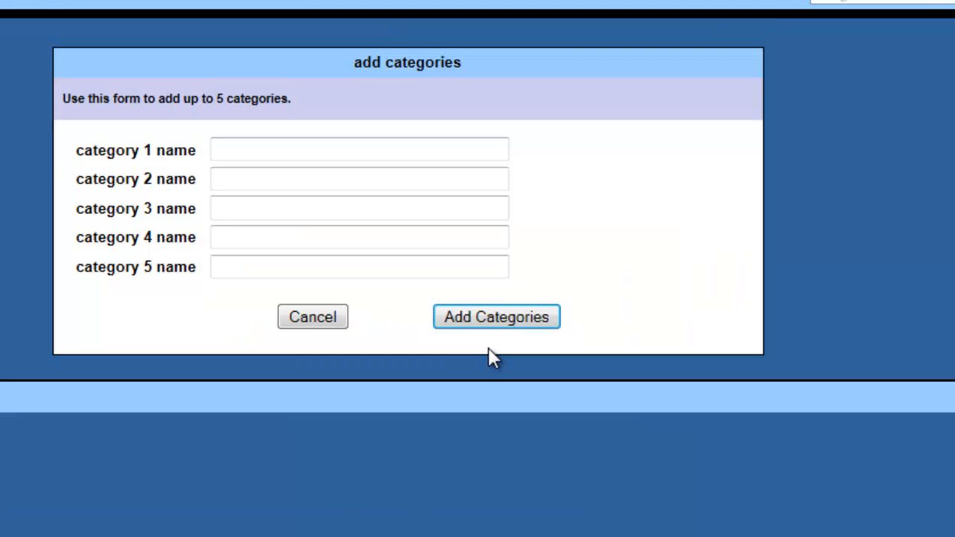
click(226, 153)
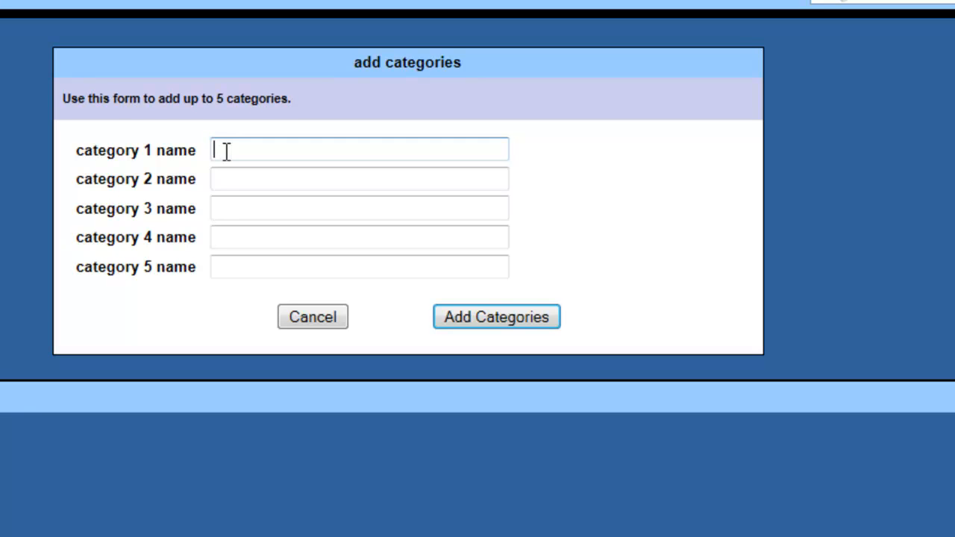
text(General Resources)
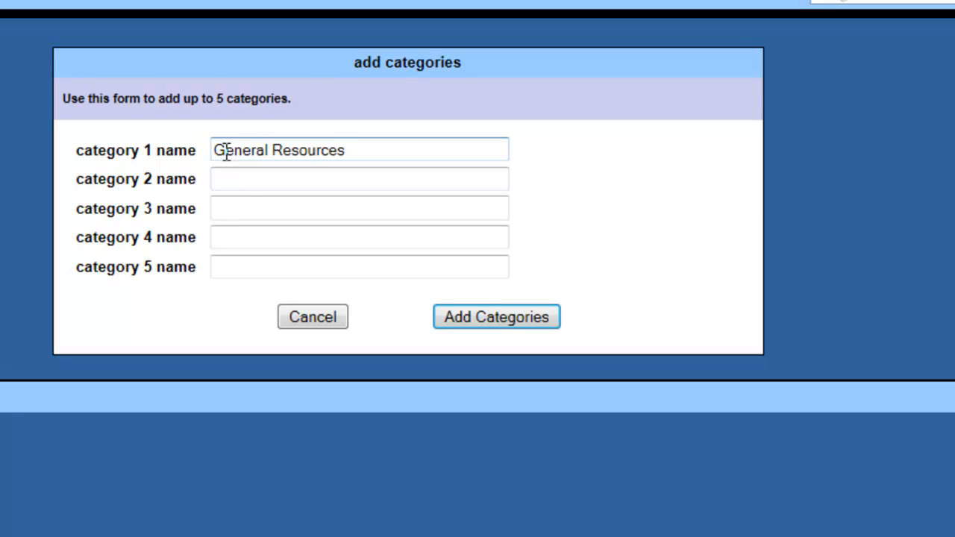
click(240, 188)
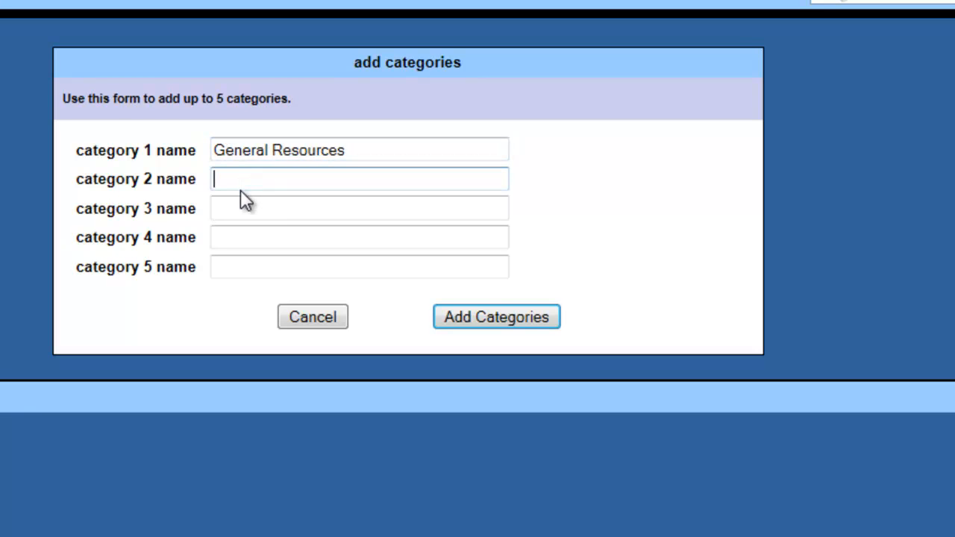
text(Calculators)
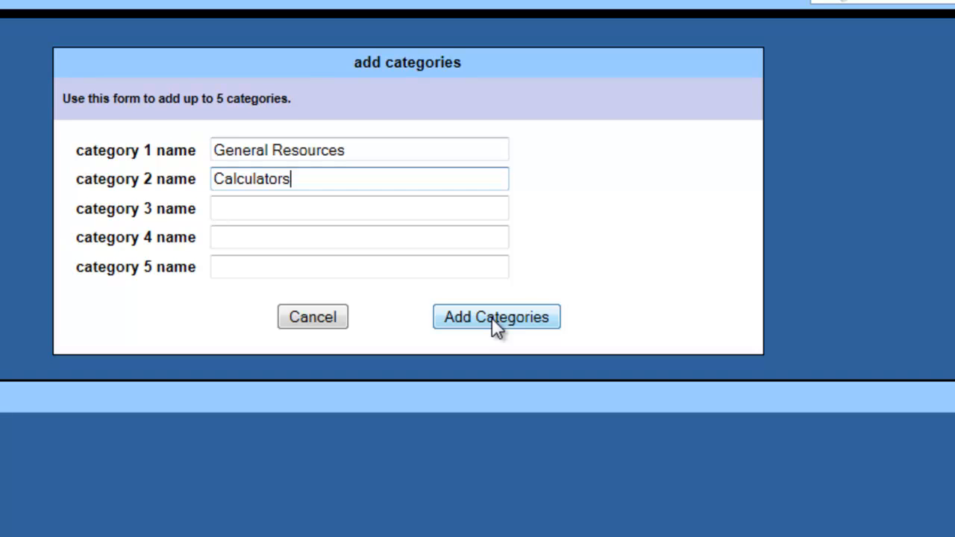
click(492, 316)
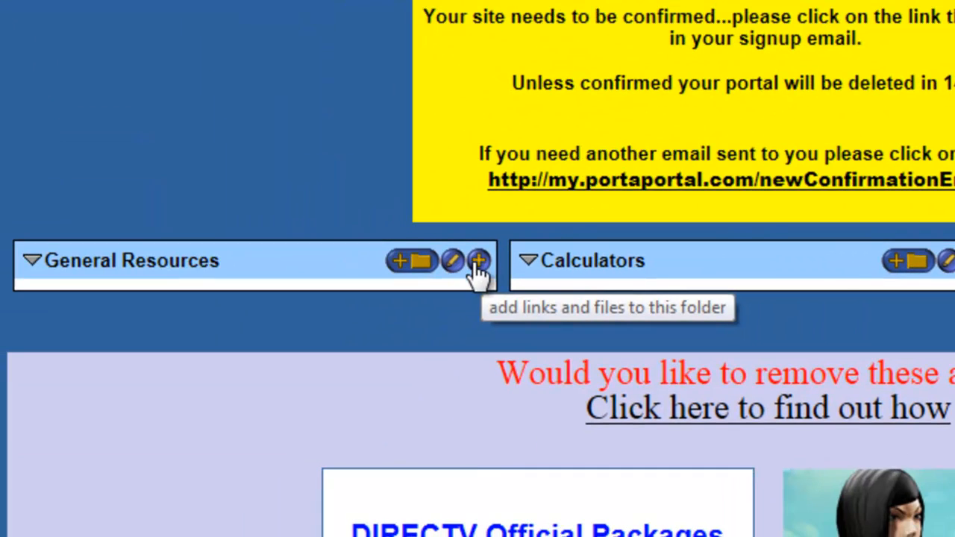
Open General Resources' add-links form and title link 1 'Rockingham County Schools Math Curriculum'.
click(478, 261)
click(195, 203)
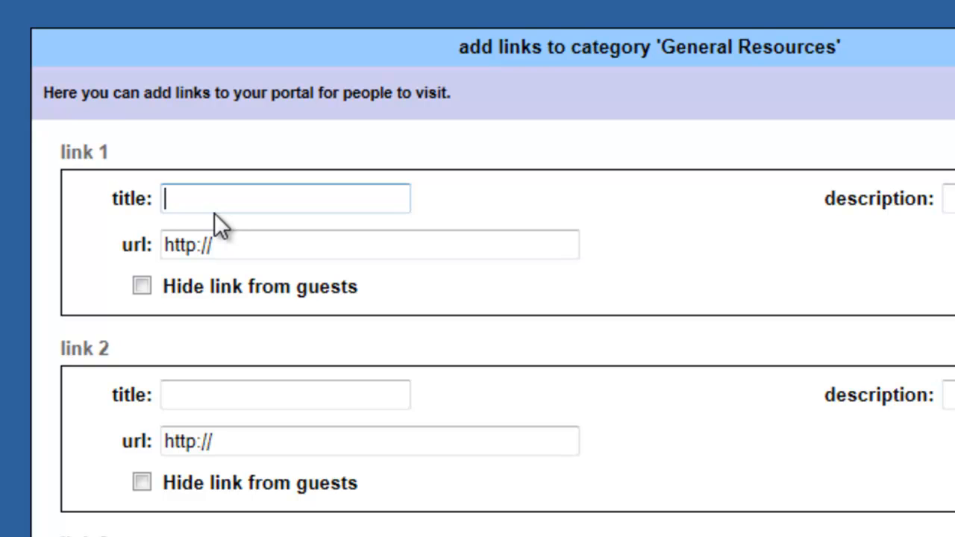
text(Rockingha)
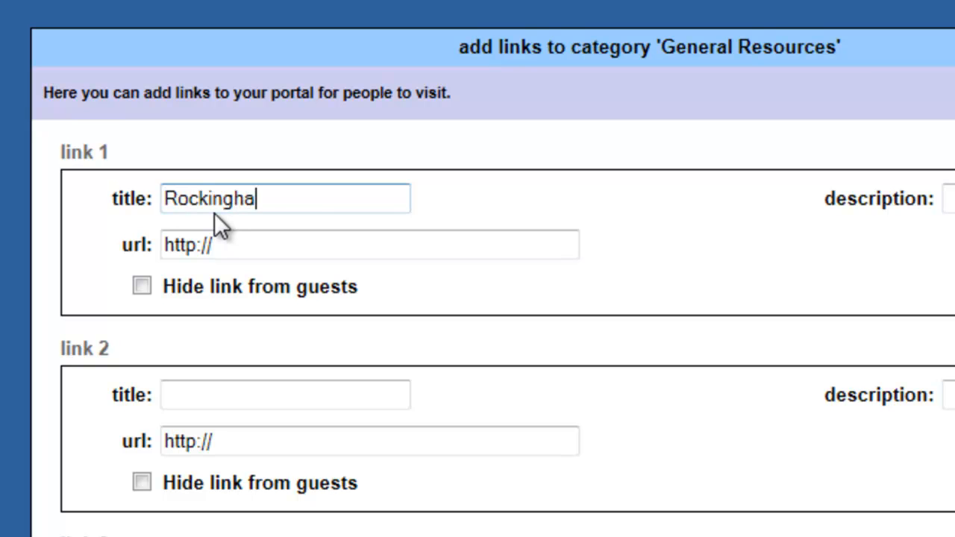
text(m County Sc)
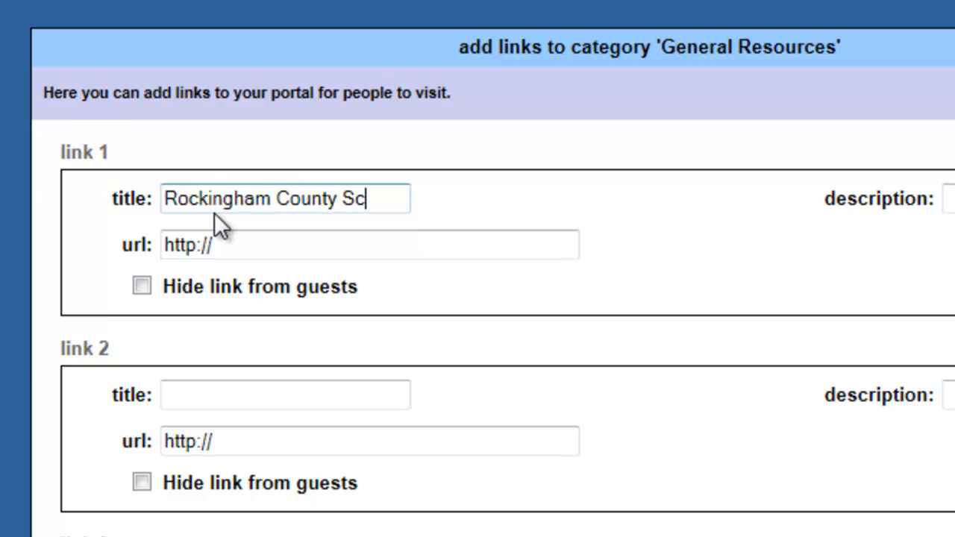
text(hools)
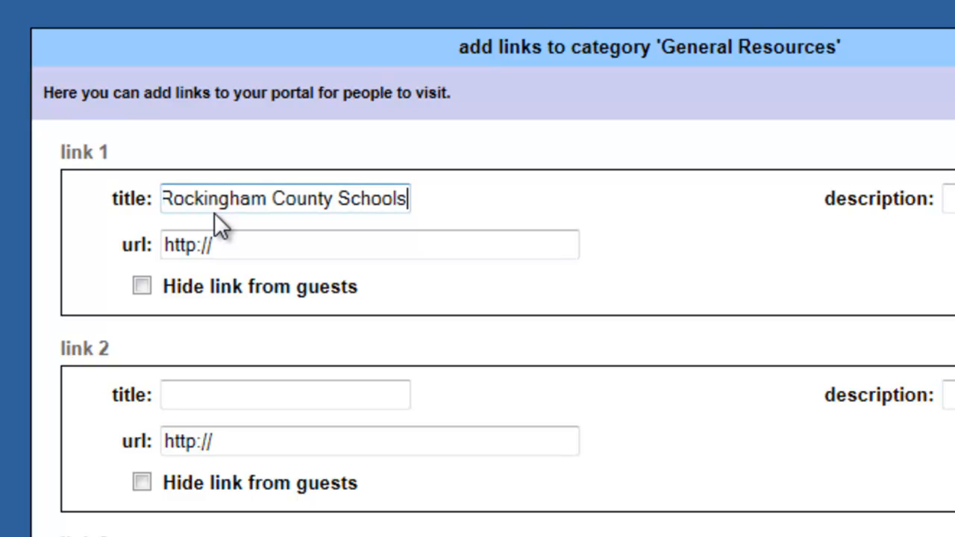
text( Math Curriculum)
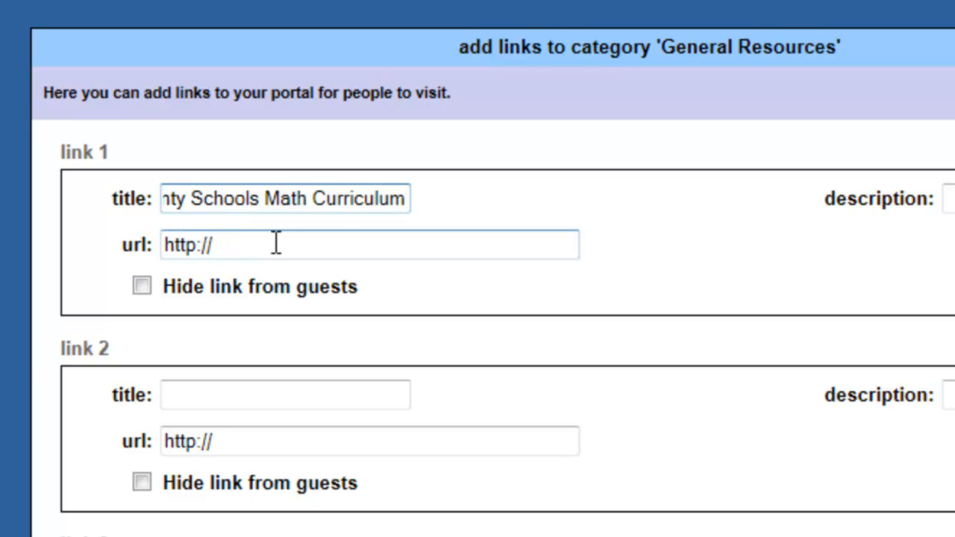
click(223, 252)
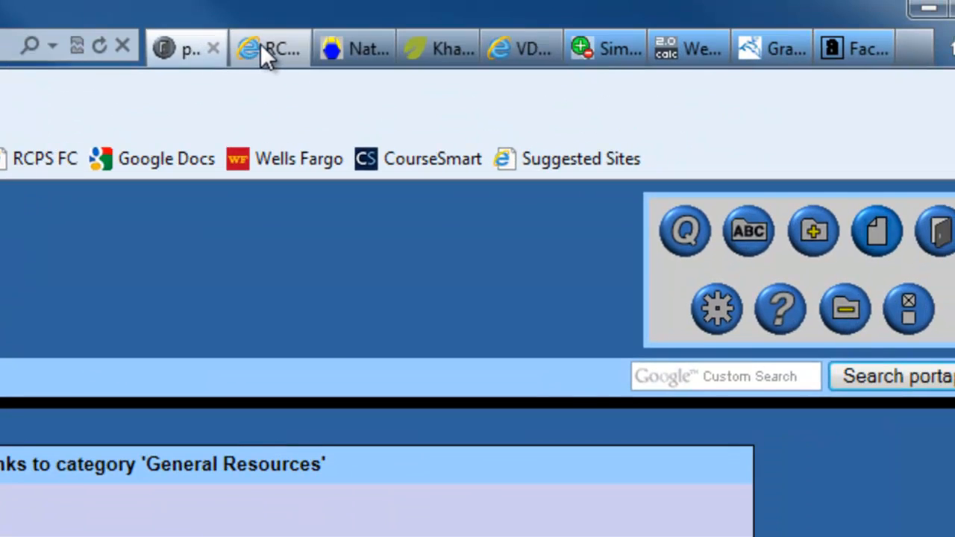
Copy the RCPS Math Curriculum page address and return to link 1's url field.
click(260, 46)
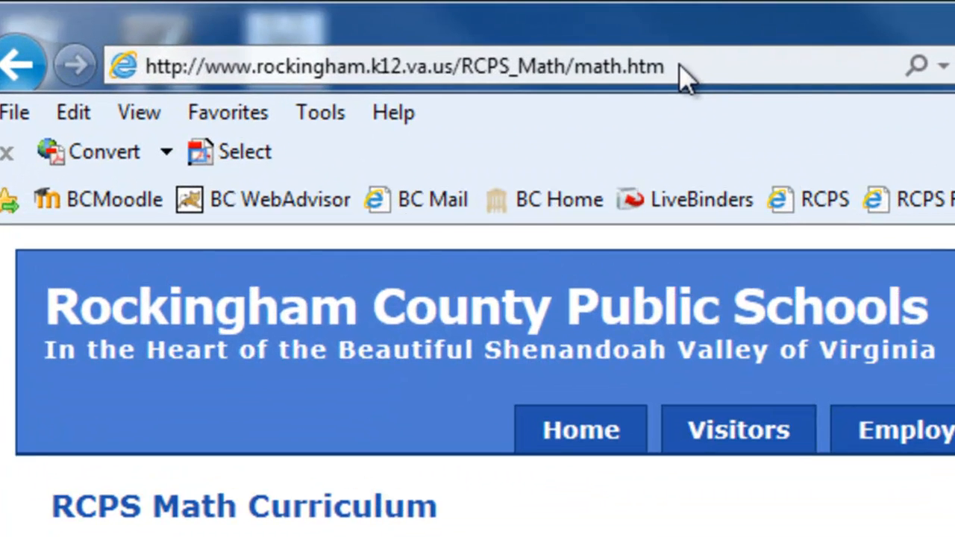
click(413, 32)
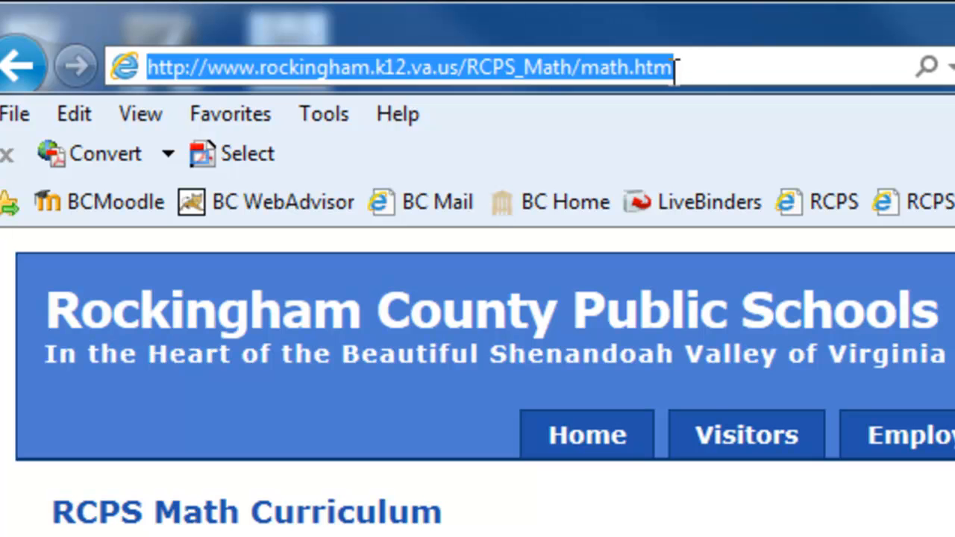
right_click(695, 71)
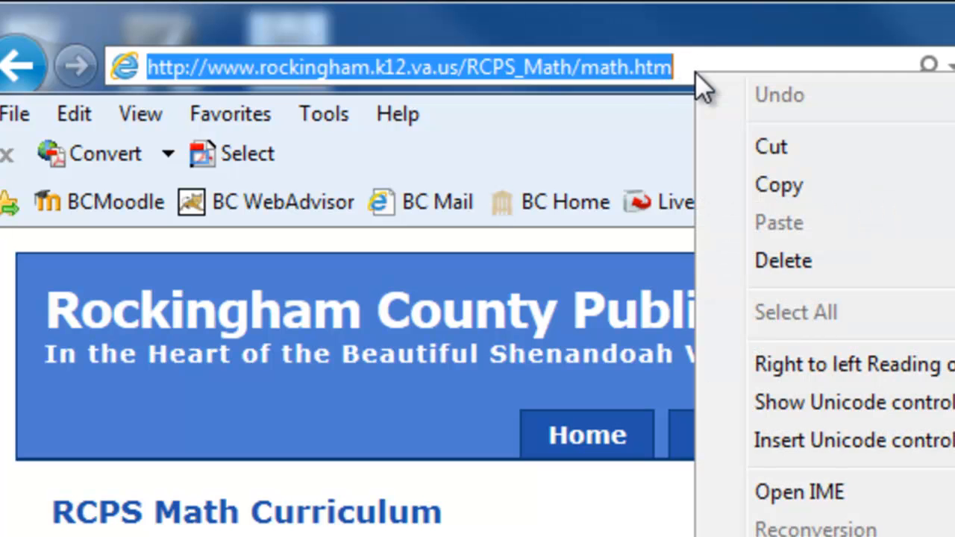
click(774, 173)
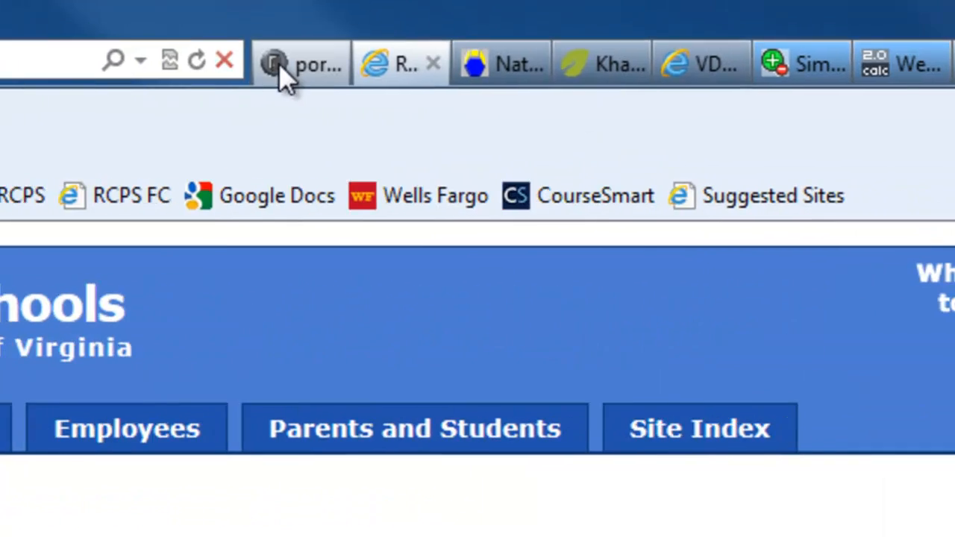
click(277, 68)
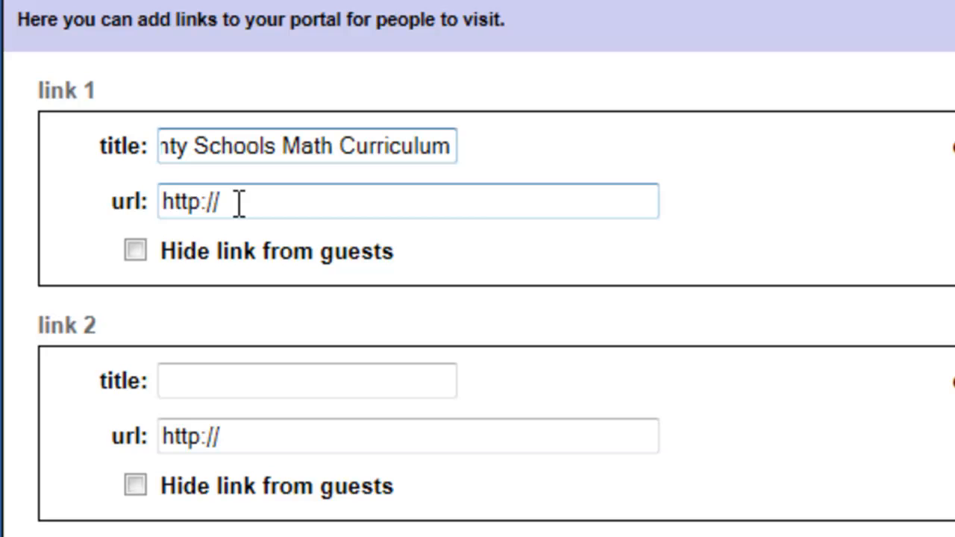
click(239, 203)
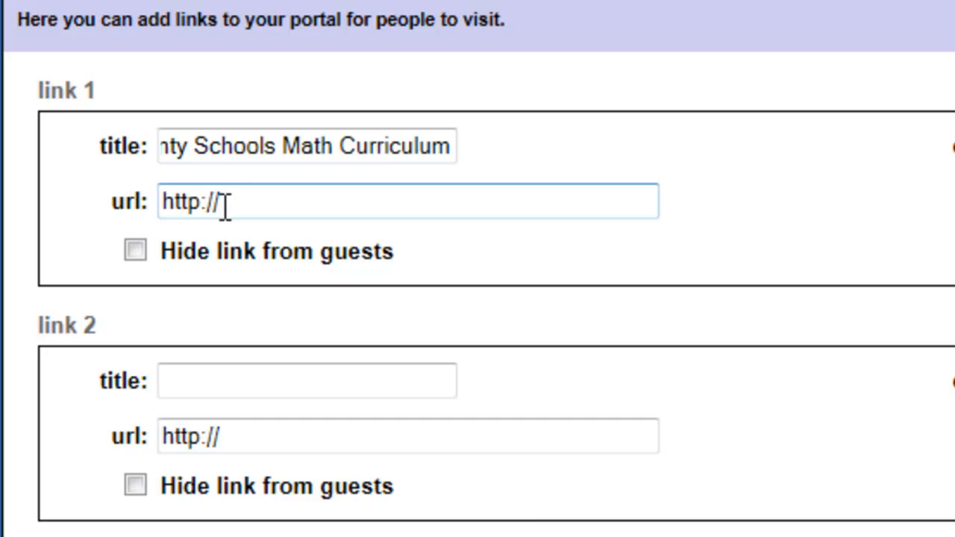
right_click(223, 207)
click(348, 364)
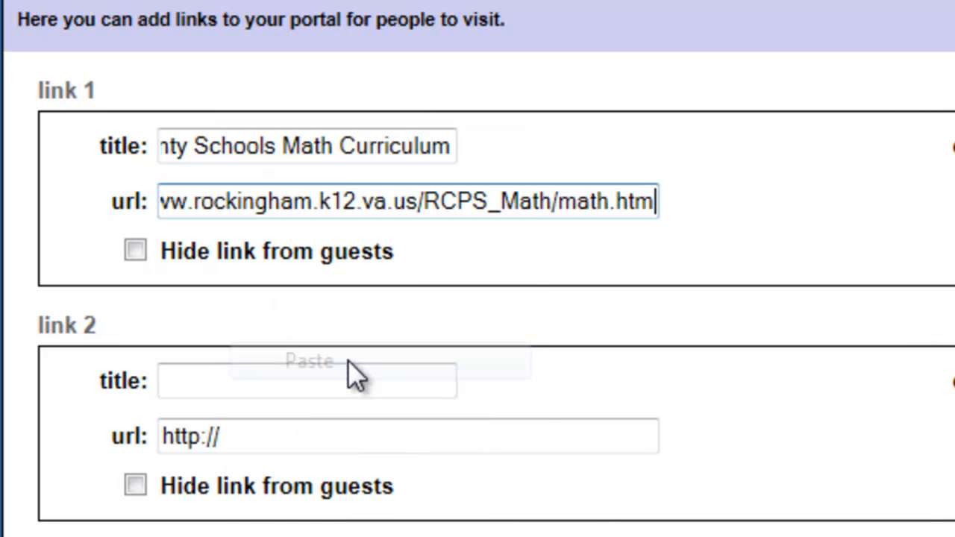
drag(275, 205, 122, 198)
click(257, 200)
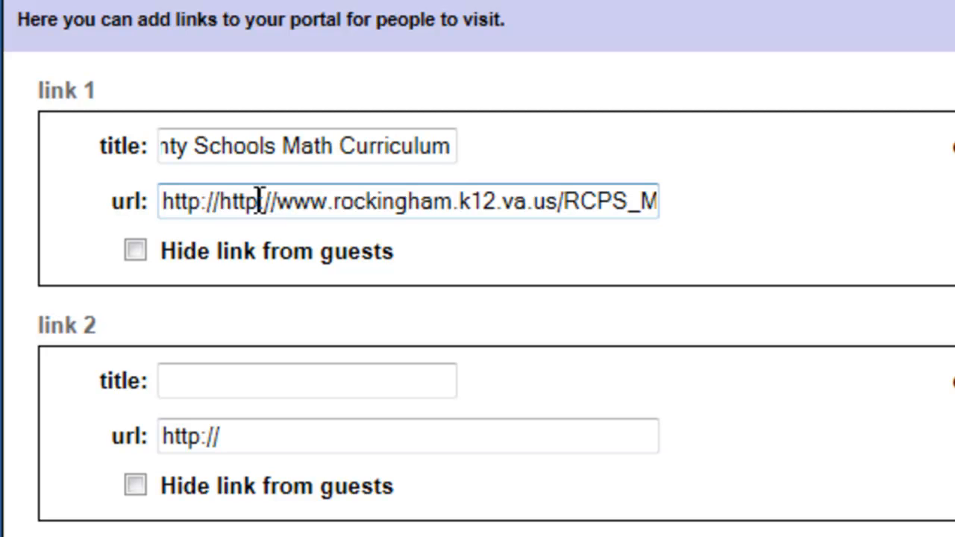
drag(218, 204, 149, 205)
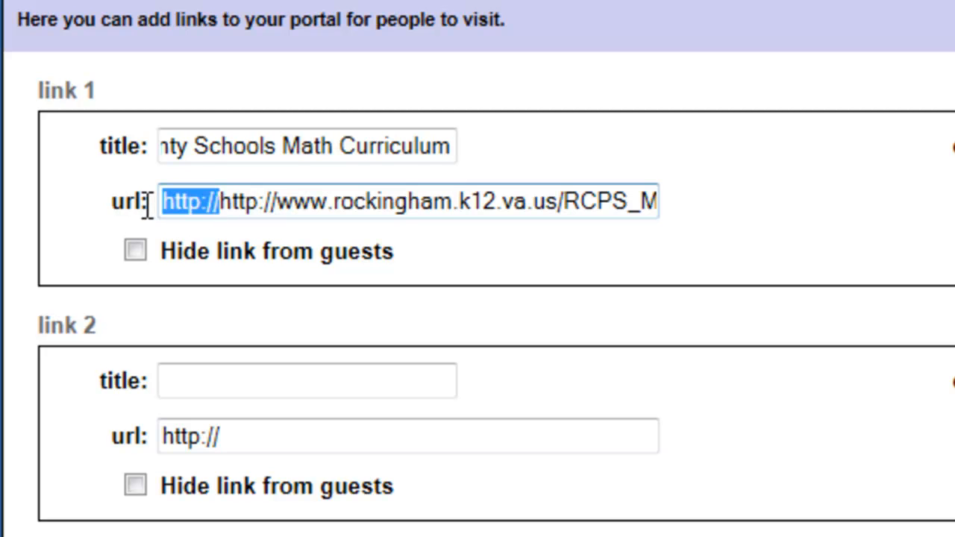
key(Delete)
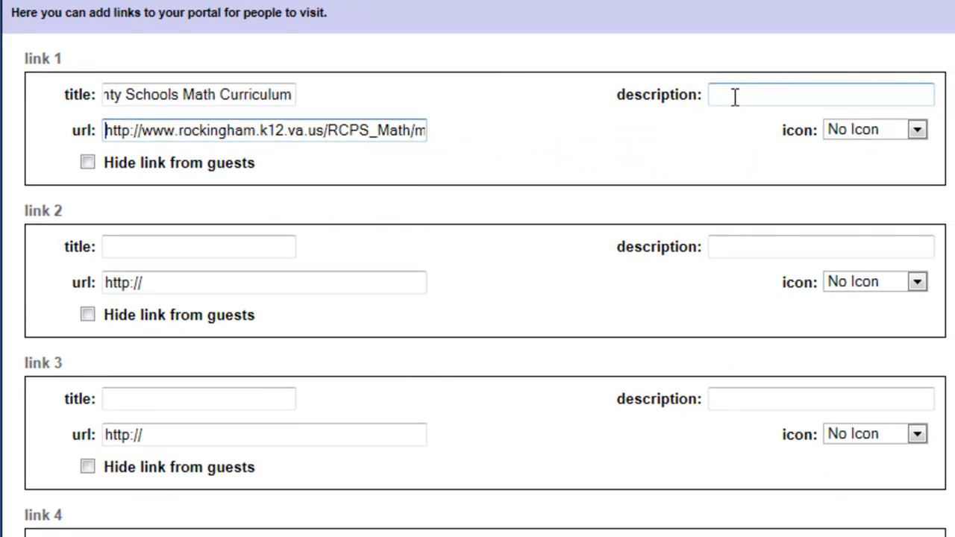
click(916, 131)
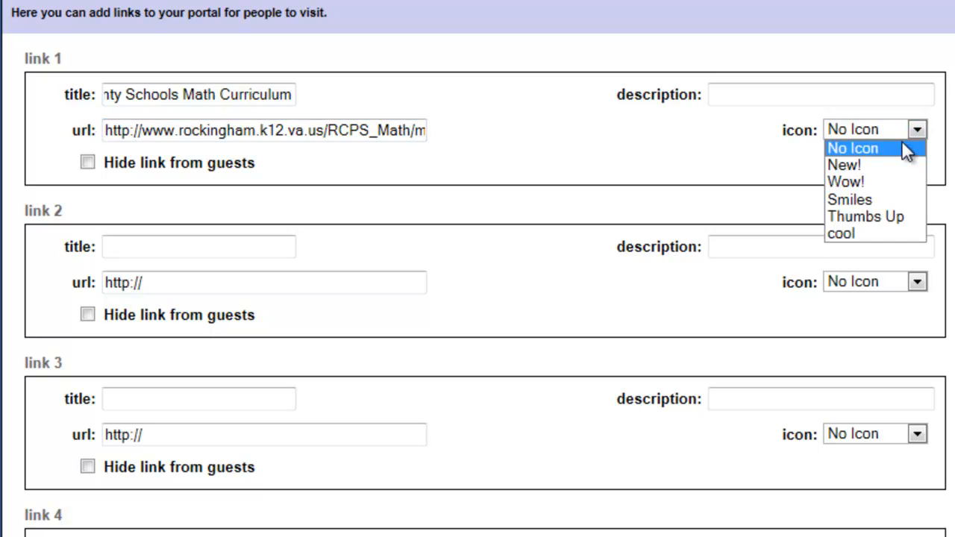
click(506, 128)
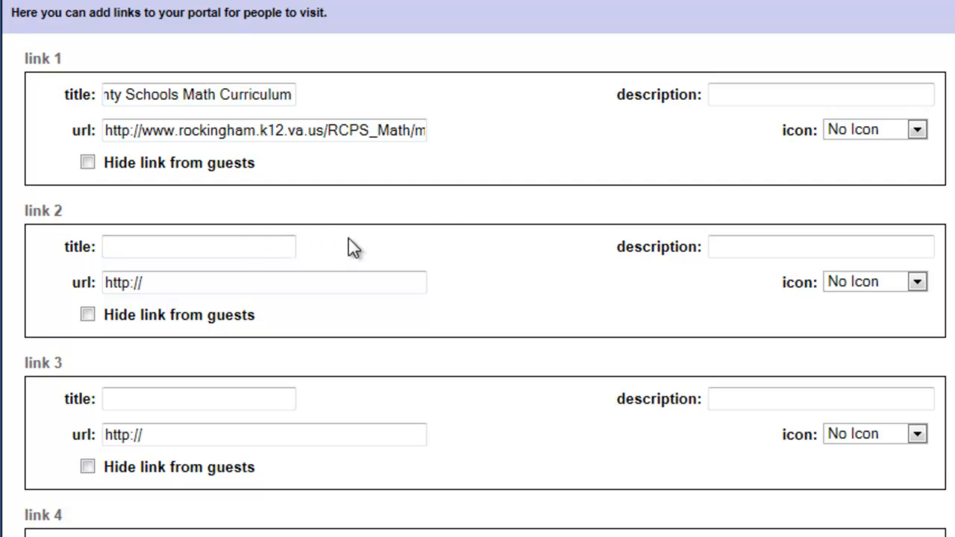
scroll(460, 226, down, 3)
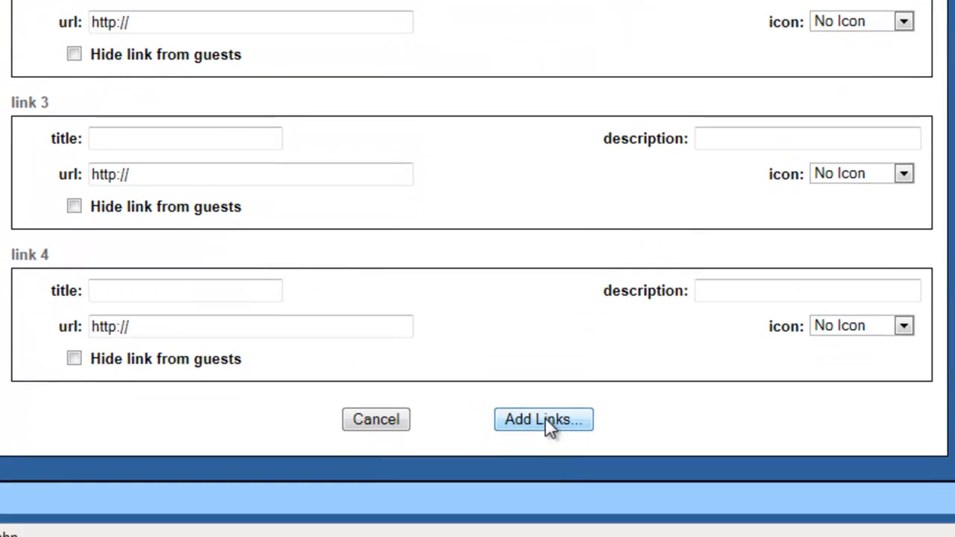
click(545, 417)
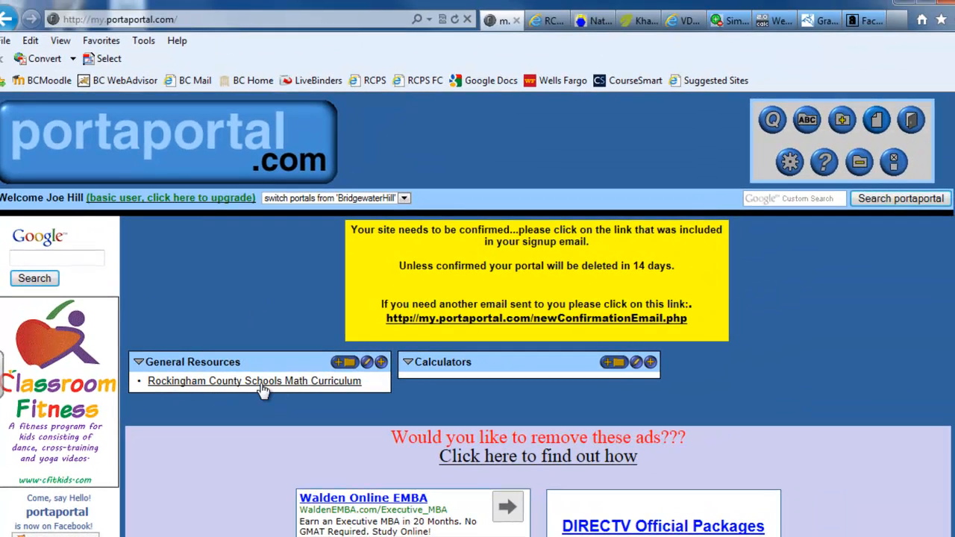
click(263, 382)
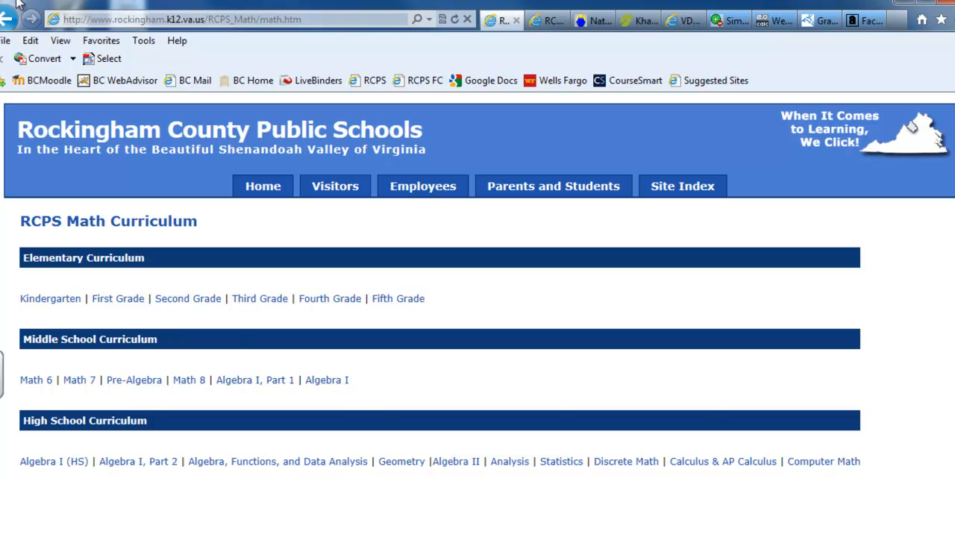
click(4, 22)
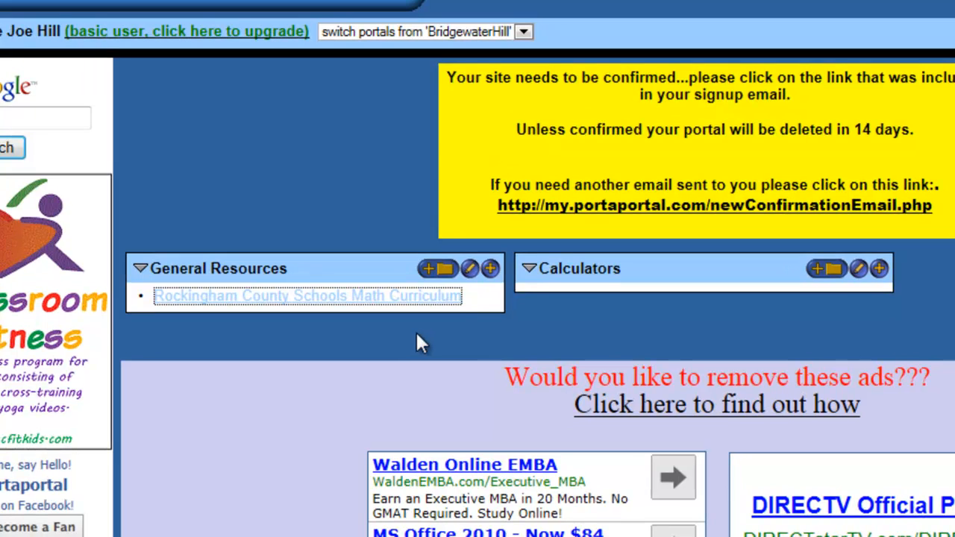
Title link 1 'National Library Virtual Manipulatives' and copy the NLVM virtual library address.
click(491, 270)
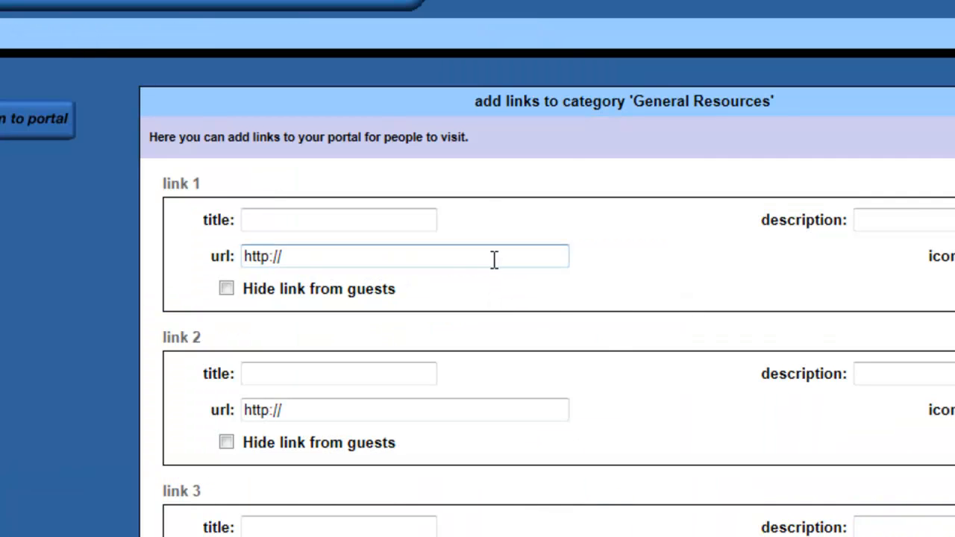
click(263, 220)
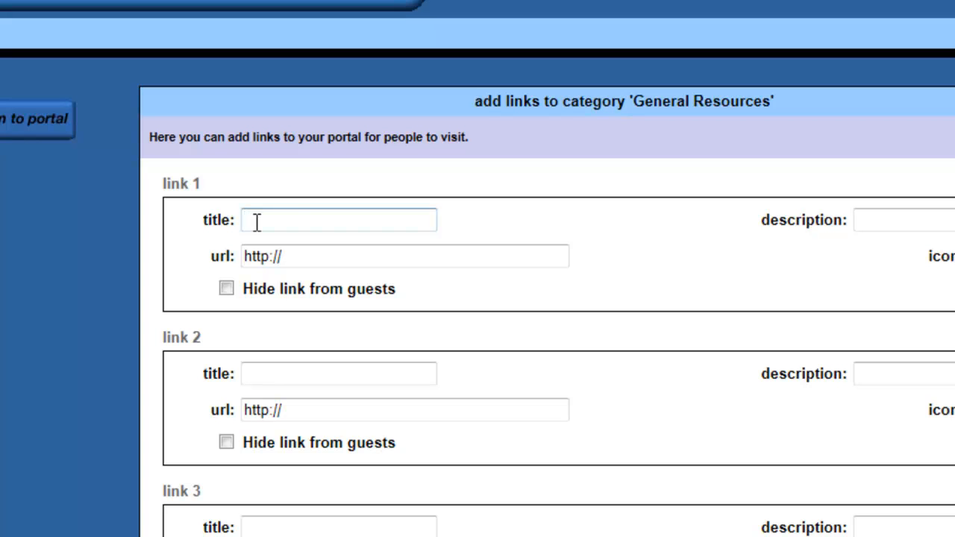
text(National Library Virtual M)
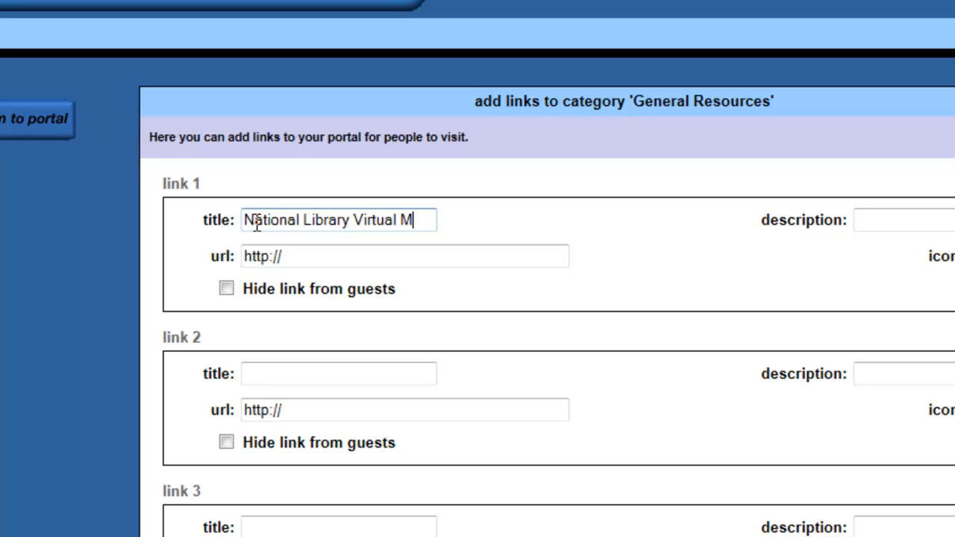
text(anipulatives)
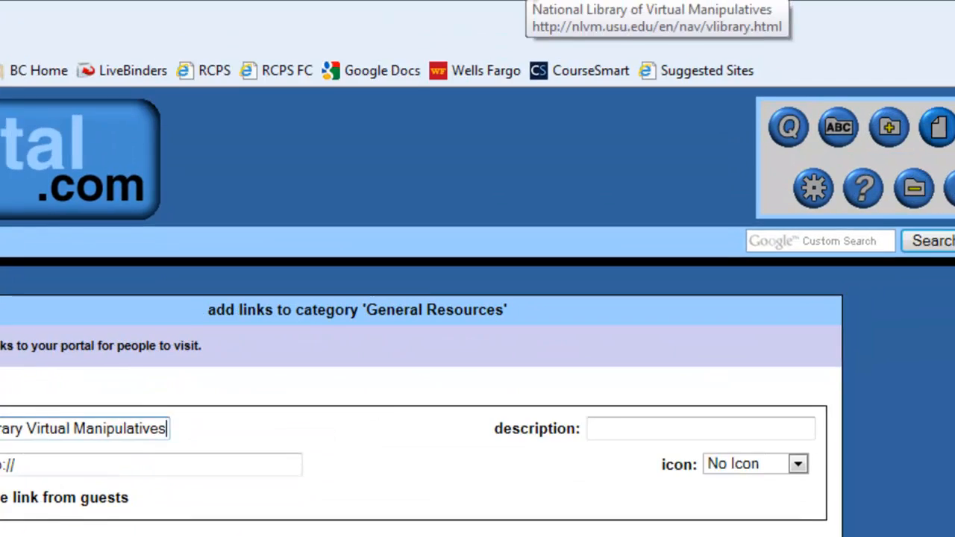
click(473, 28)
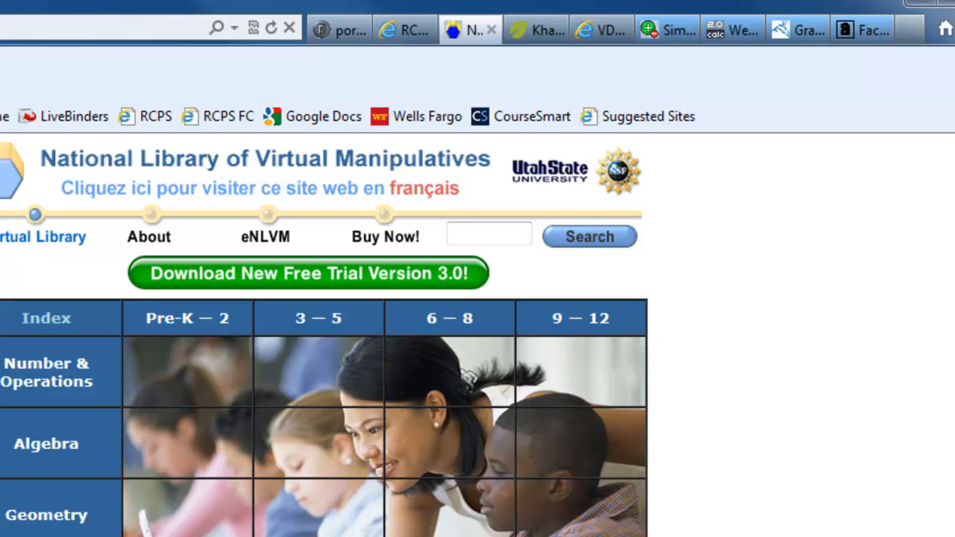
click(23, 30)
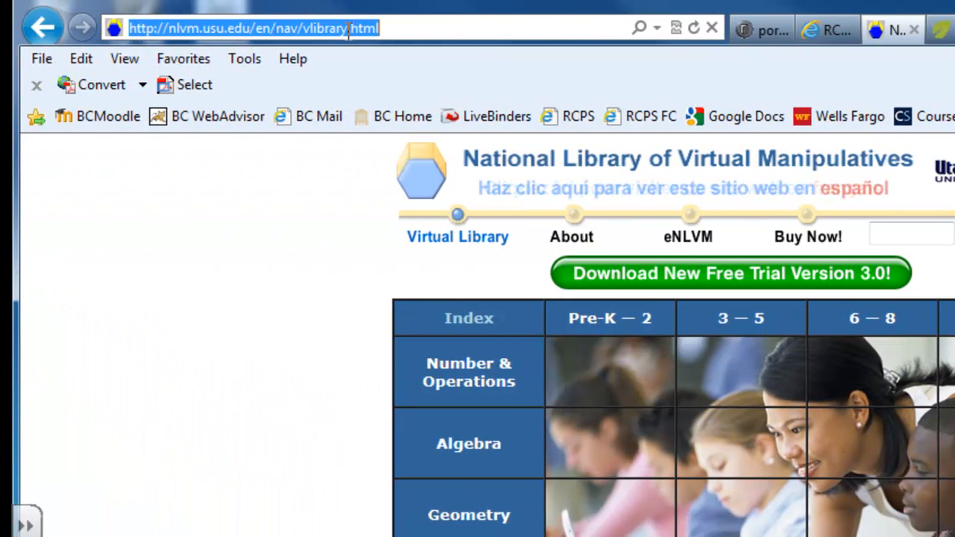
right_click(398, 31)
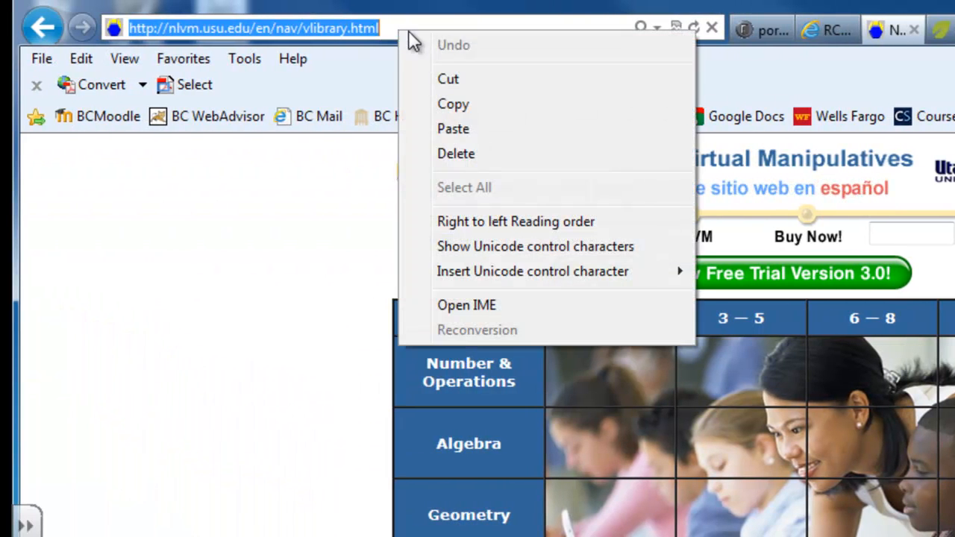
click(453, 103)
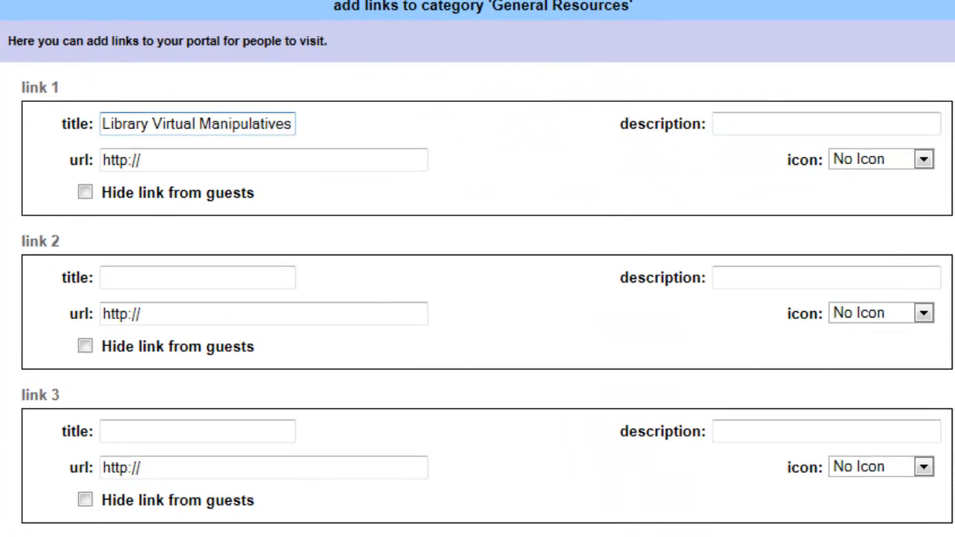
drag(147, 160, 81, 164)
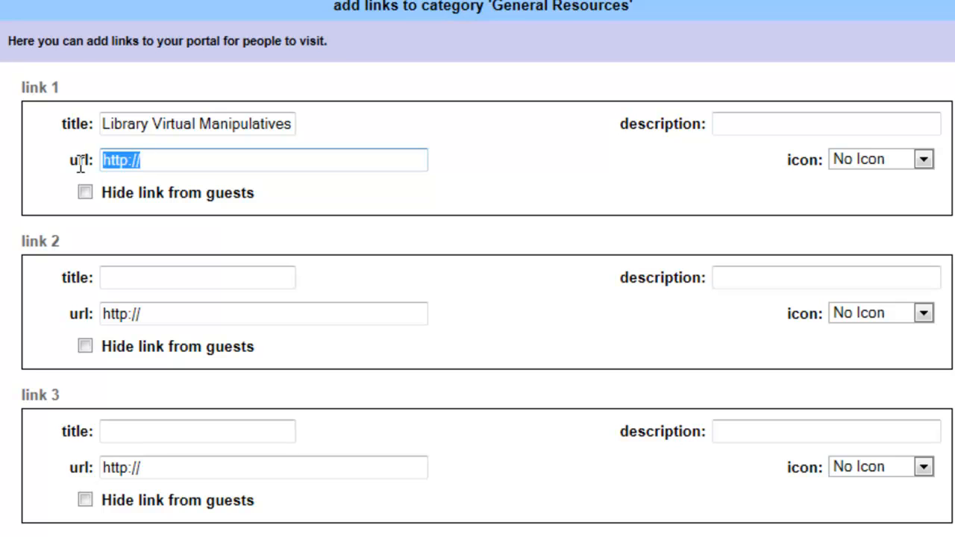
right_click(183, 156)
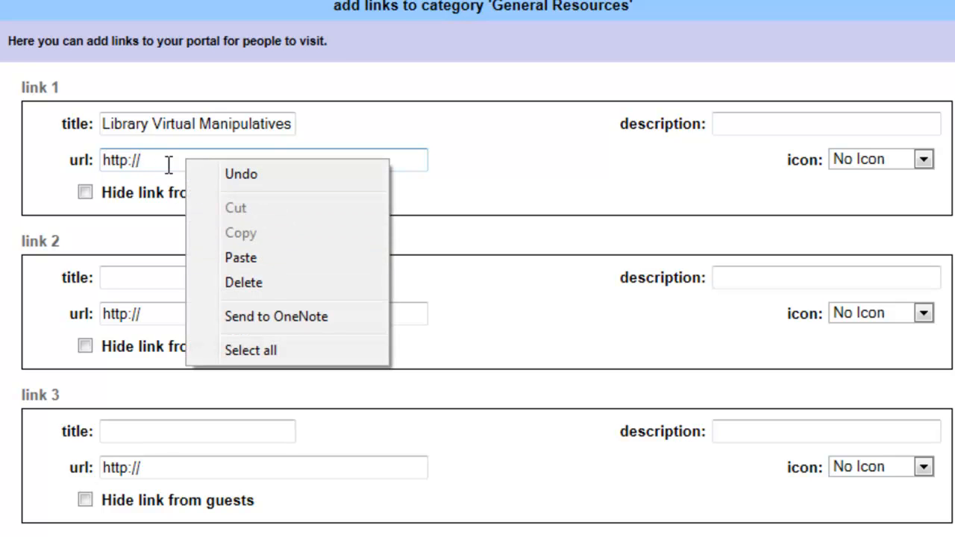
click(161, 162)
drag(160, 162, 68, 132)
key(BackSpace)
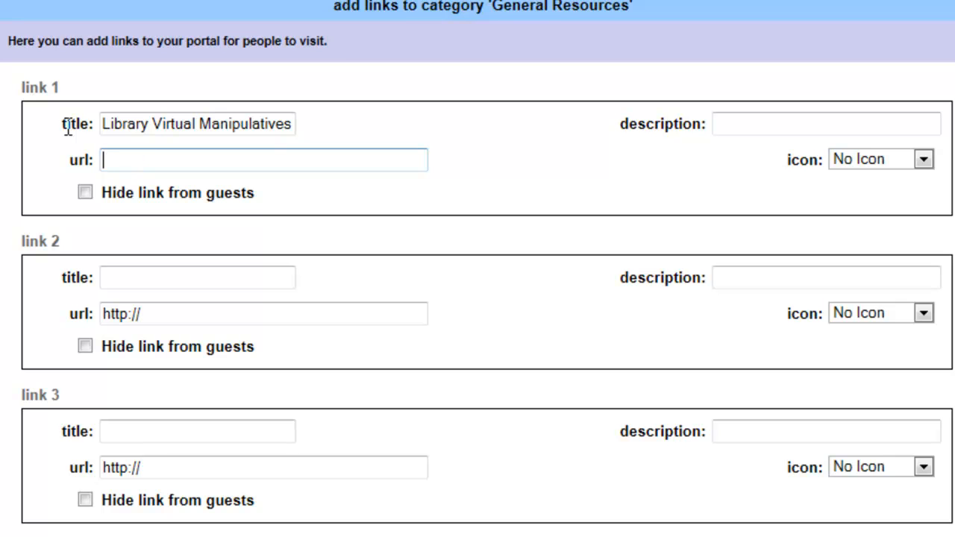
right_click(122, 165)
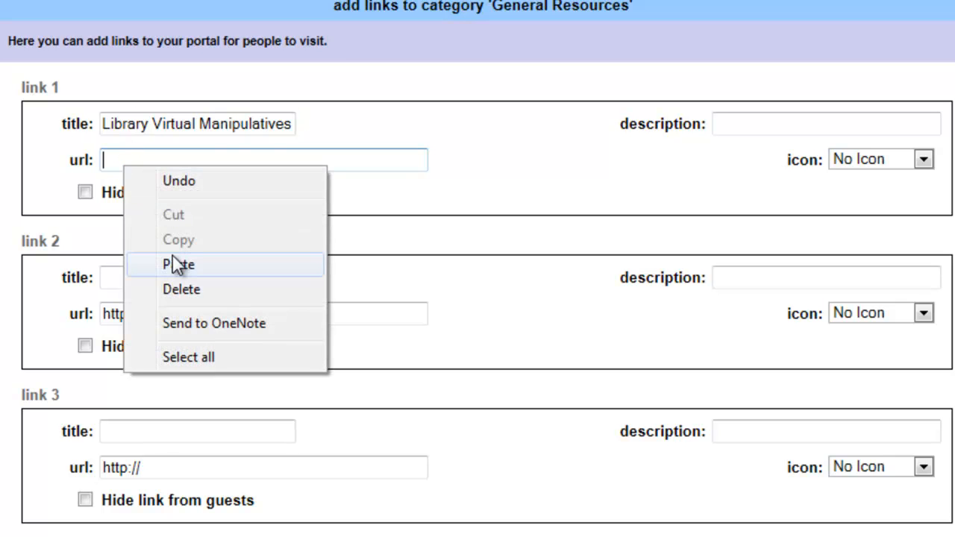
click(265, 264)
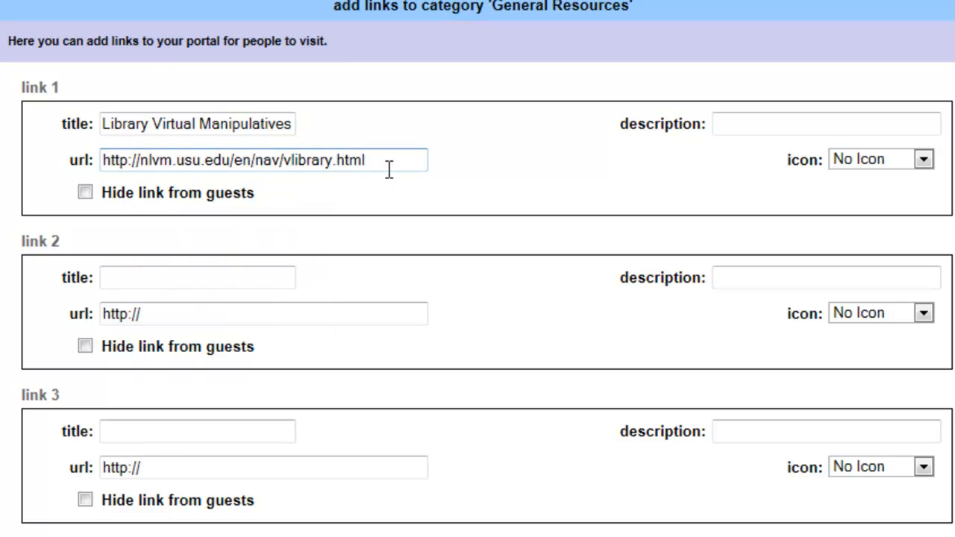
click(140, 277)
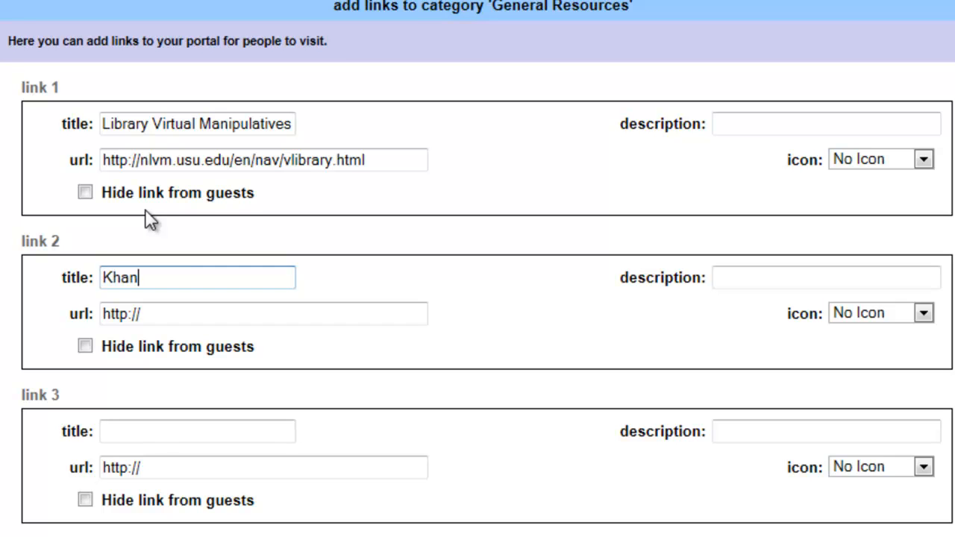
Finish link 2's title as 'Khan Academy' and copy the Khan Academy page address.
text(cadem)
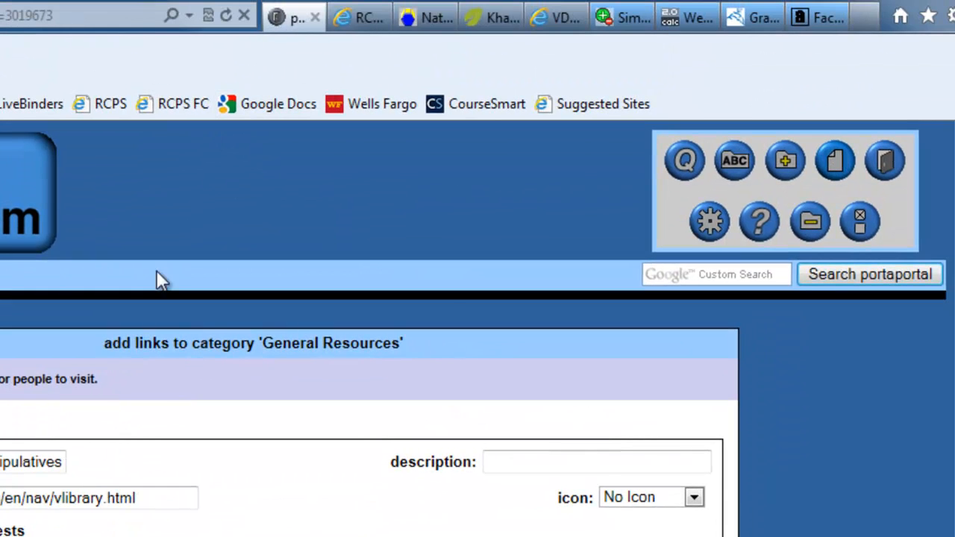
click(489, 19)
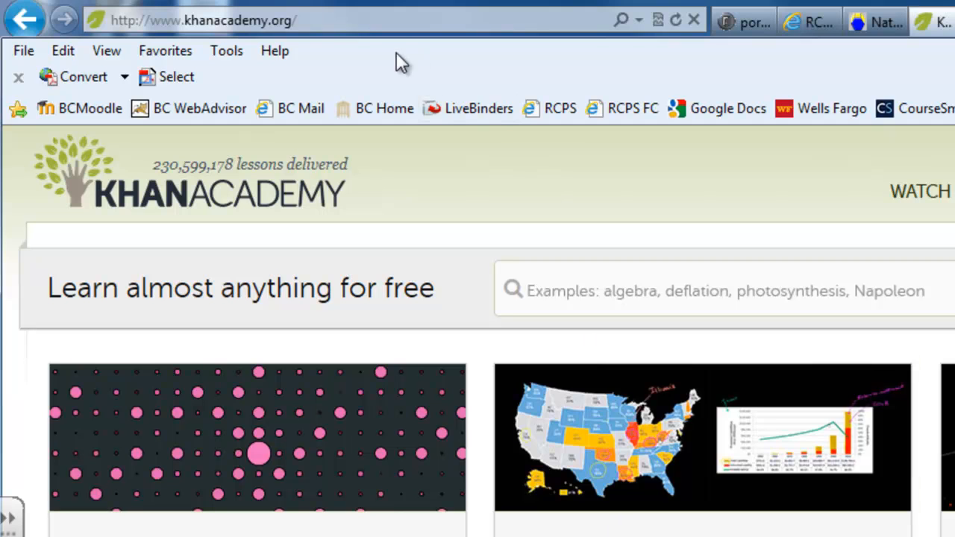
click(295, 21)
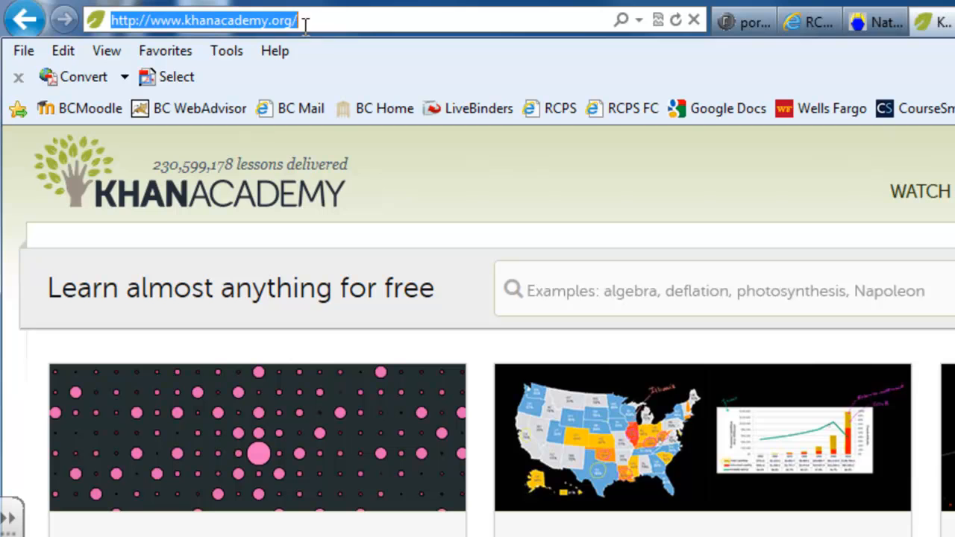
right_click(241, 17)
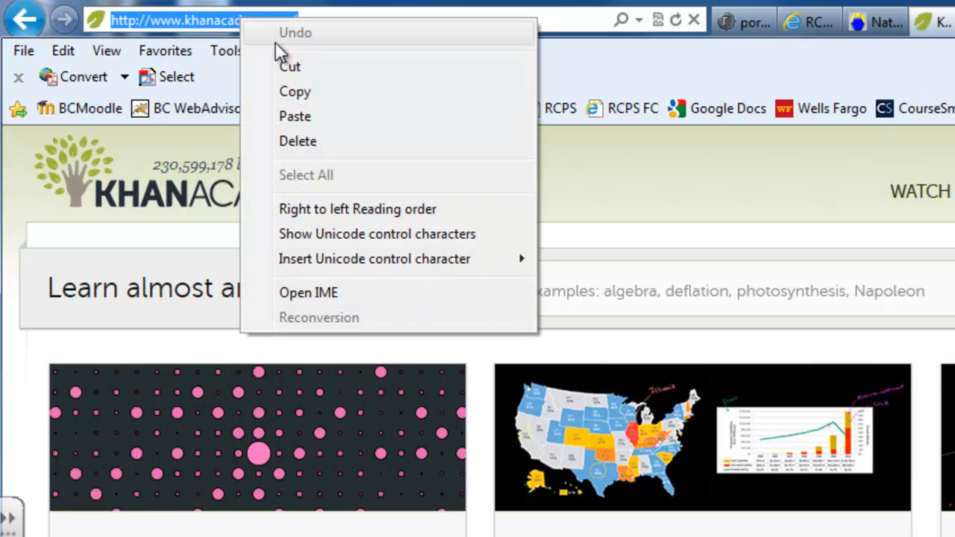
click(287, 89)
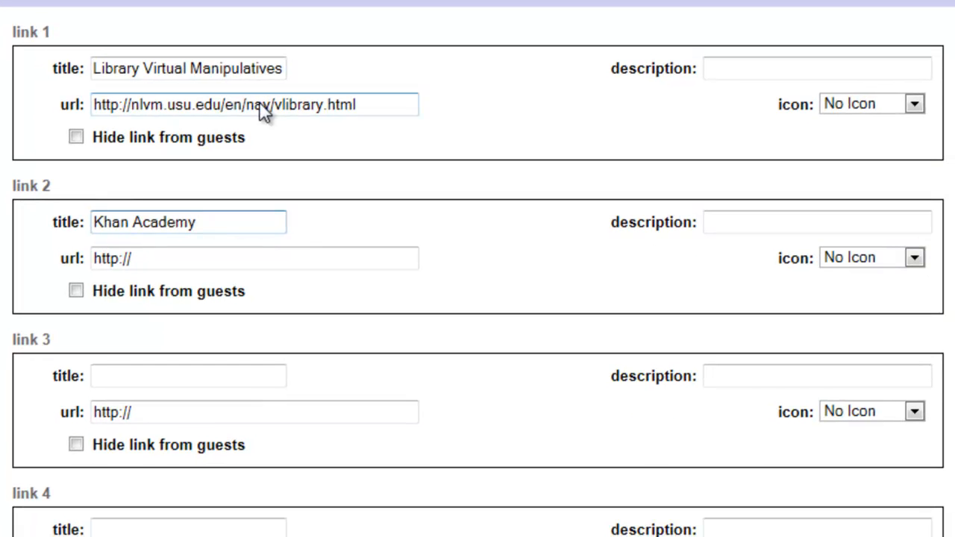
drag(152, 258, 64, 258)
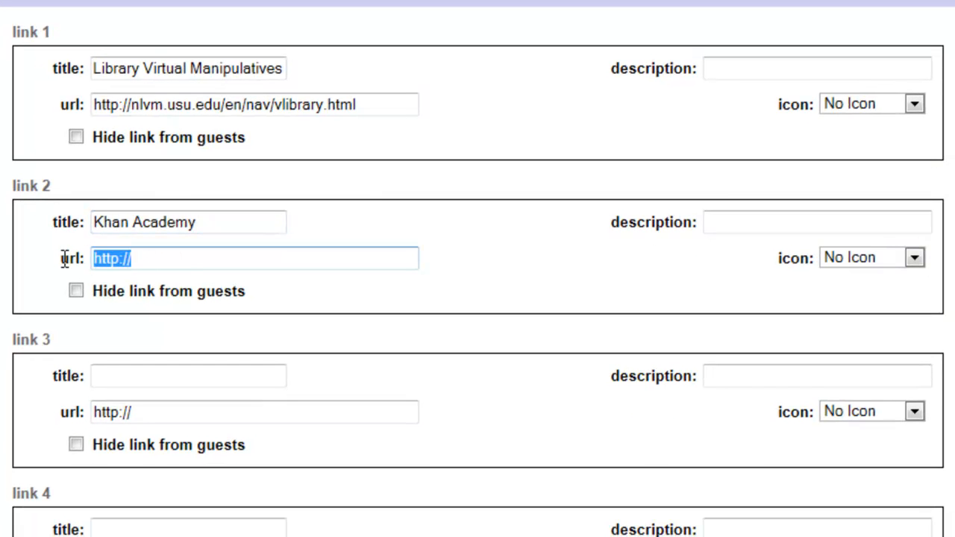
key(BackSpace)
right_click(120, 261)
click(170, 364)
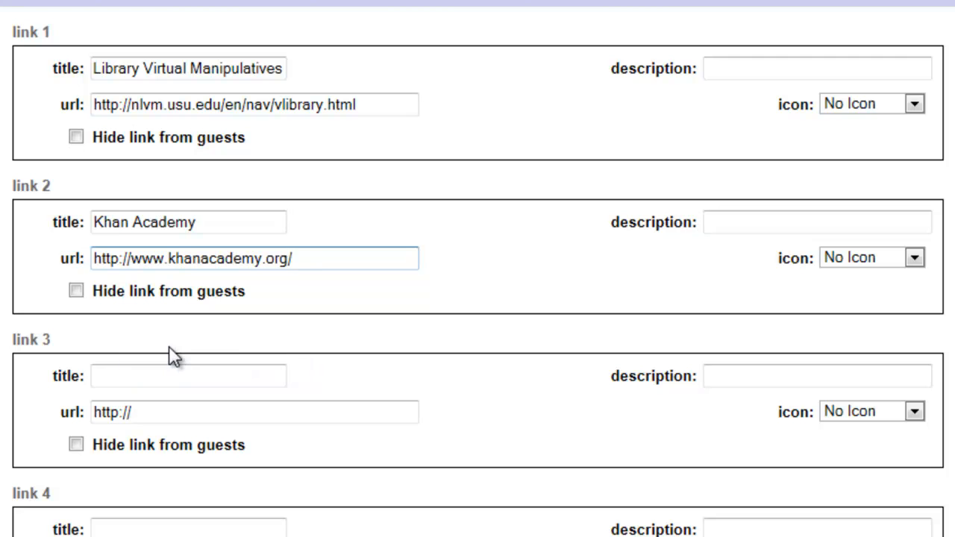
click(116, 379)
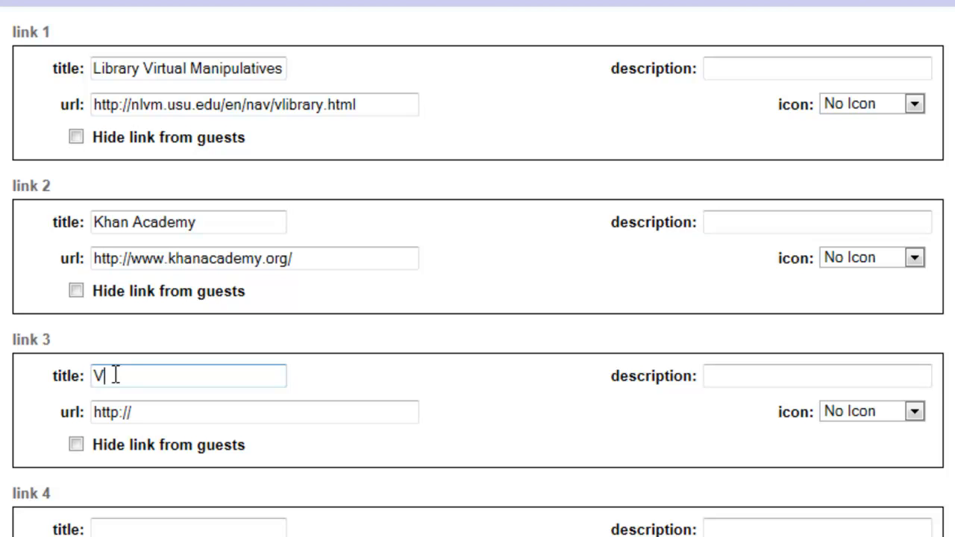
text(Virginia Department)
text( of Education)
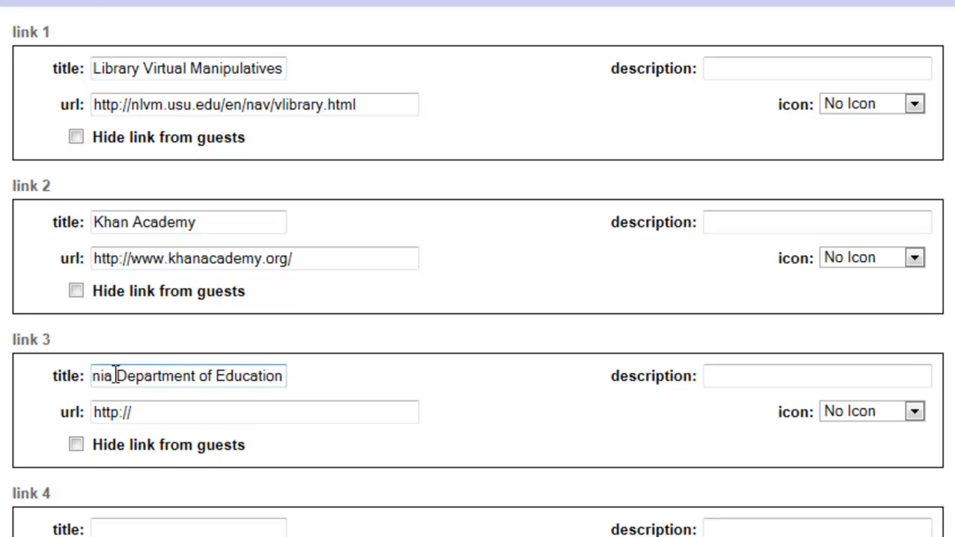
text( SOL Sit)
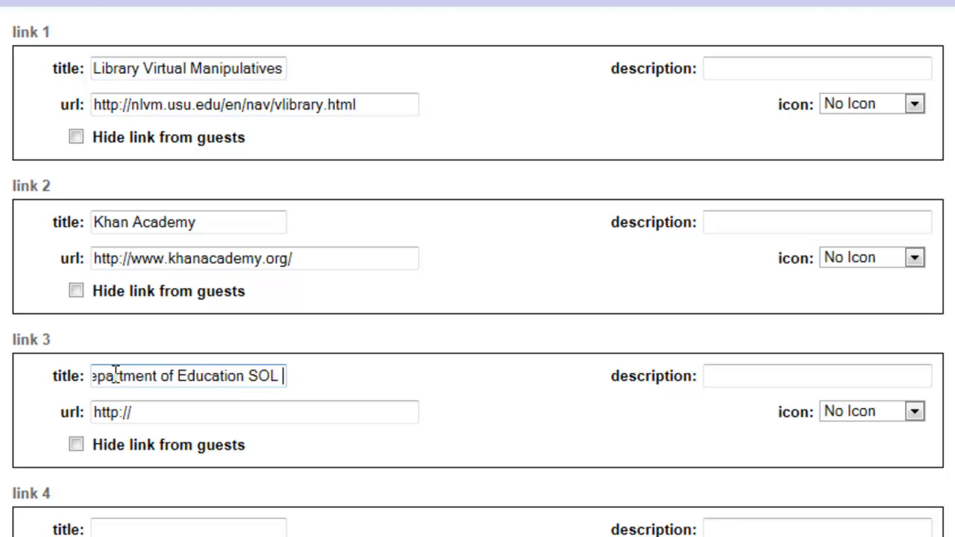
text(e)
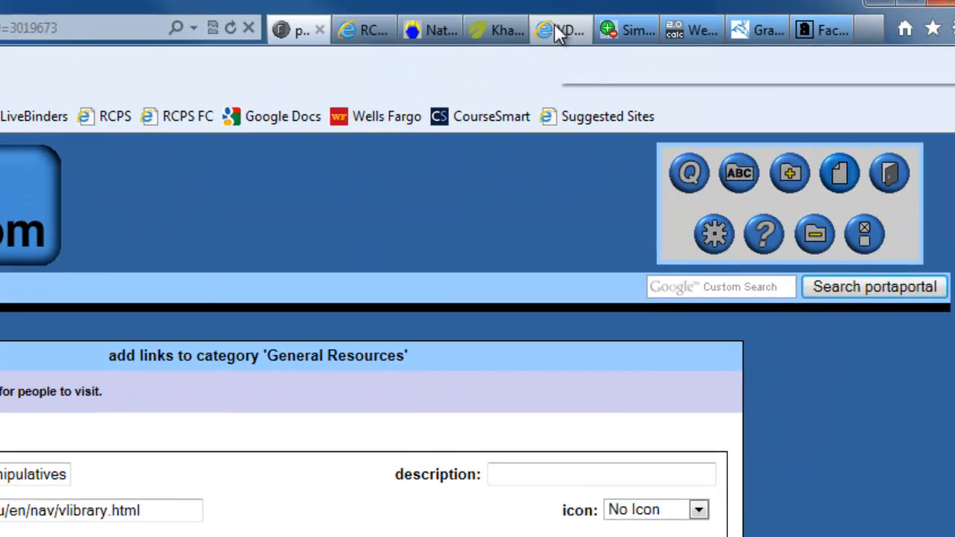
click(554, 23)
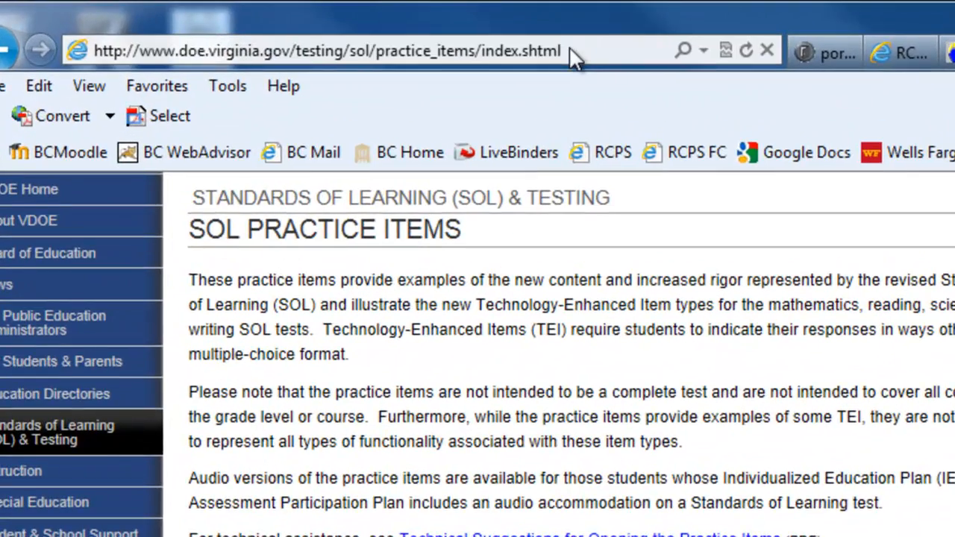
click(570, 51)
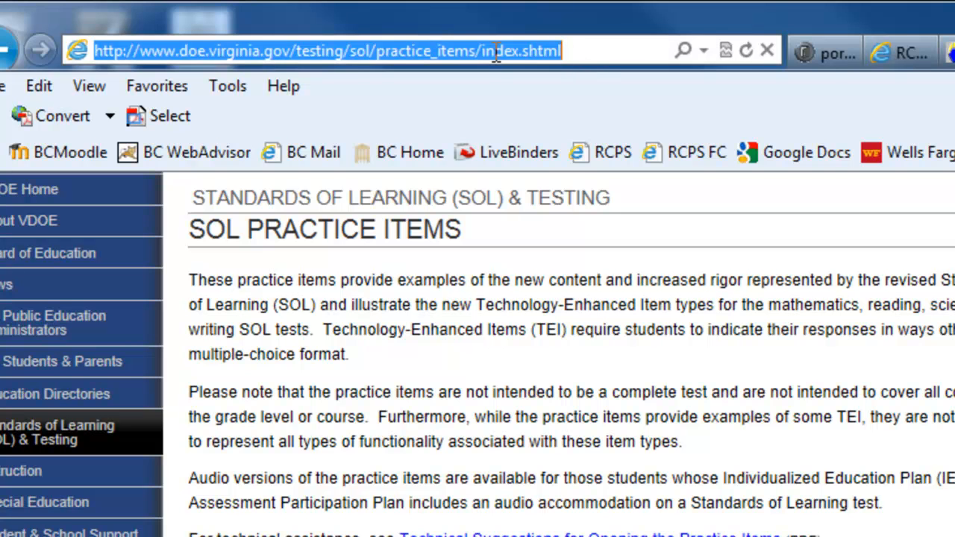
right_click(495, 54)
click(556, 141)
click(815, 53)
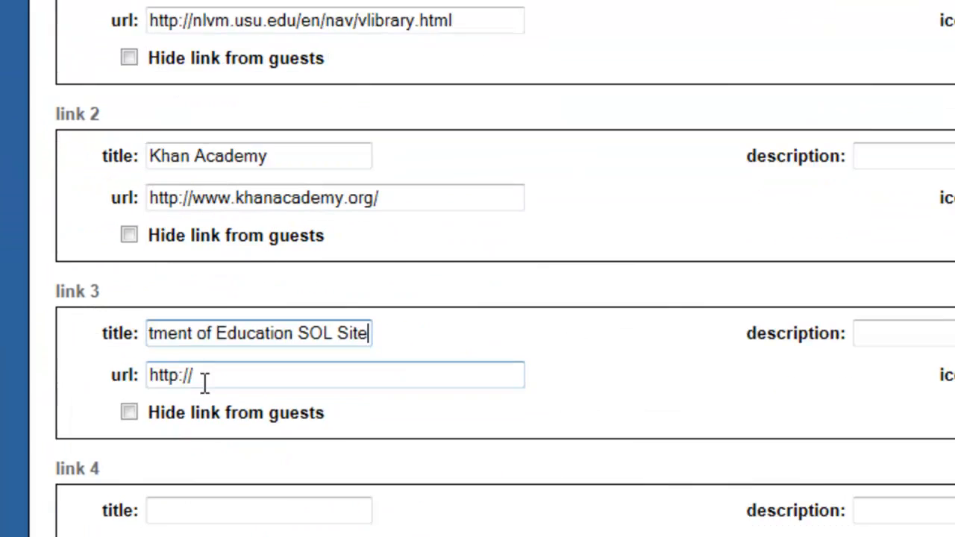
key(Tab)
key(BackSpace)
right_click(145, 329)
click(222, 446)
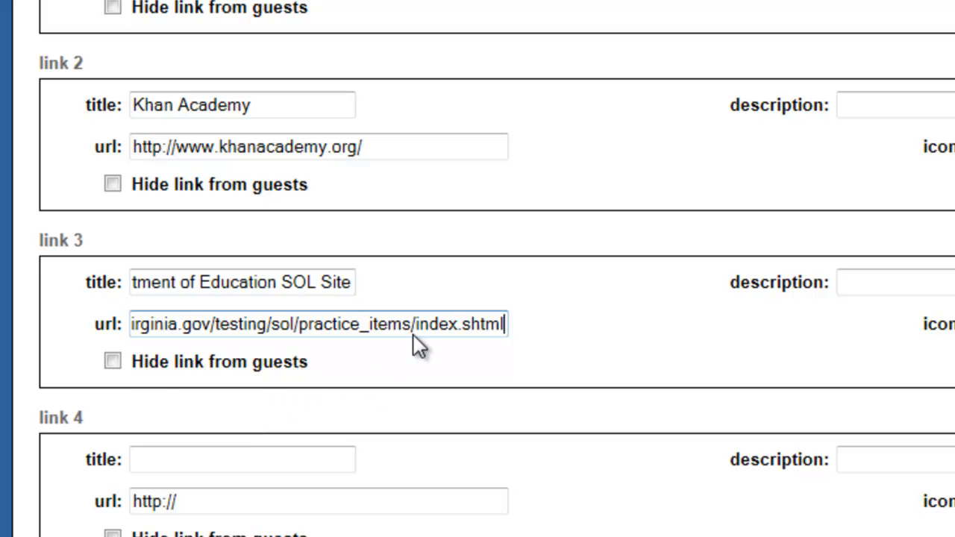
Save Khan Academy and the Virginia Department of Education SOL Site links to General Resources.
click(670, 464)
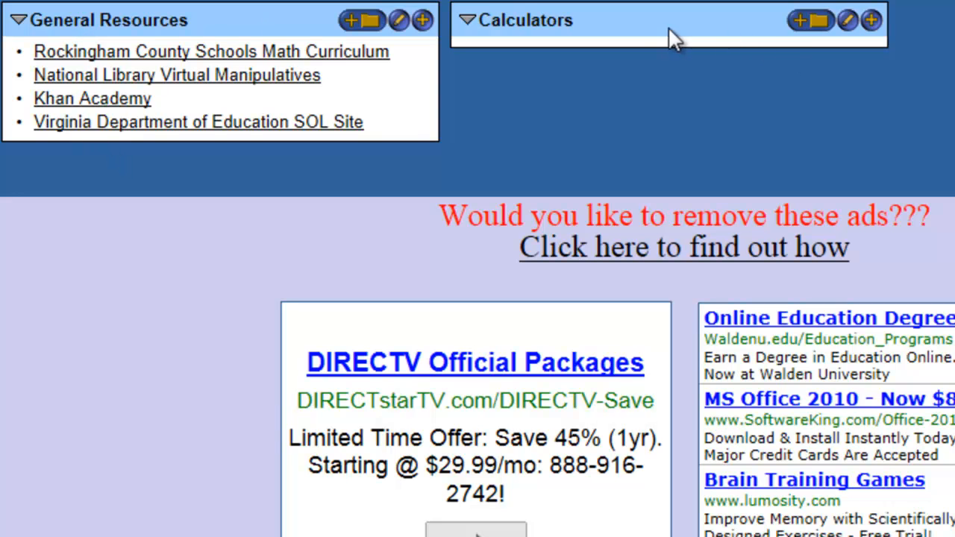
Add a Calculators link 'Simple Calculator' using the simple online calculator page's address.
click(873, 27)
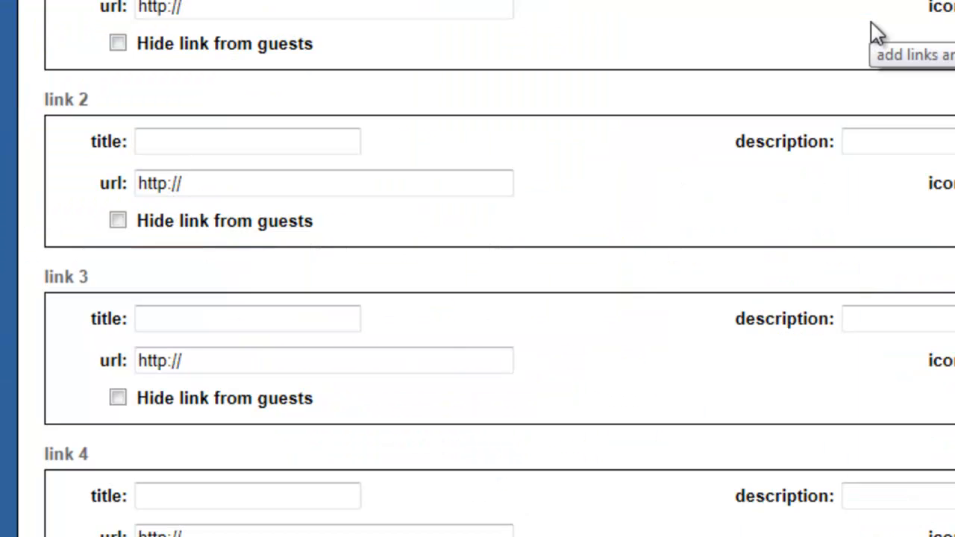
click(159, 140)
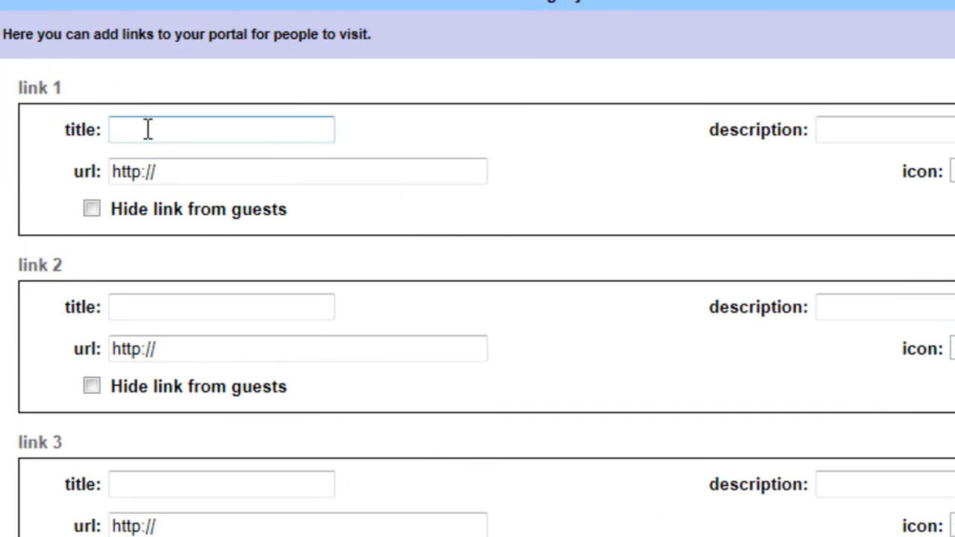
text(Simple Calculator)
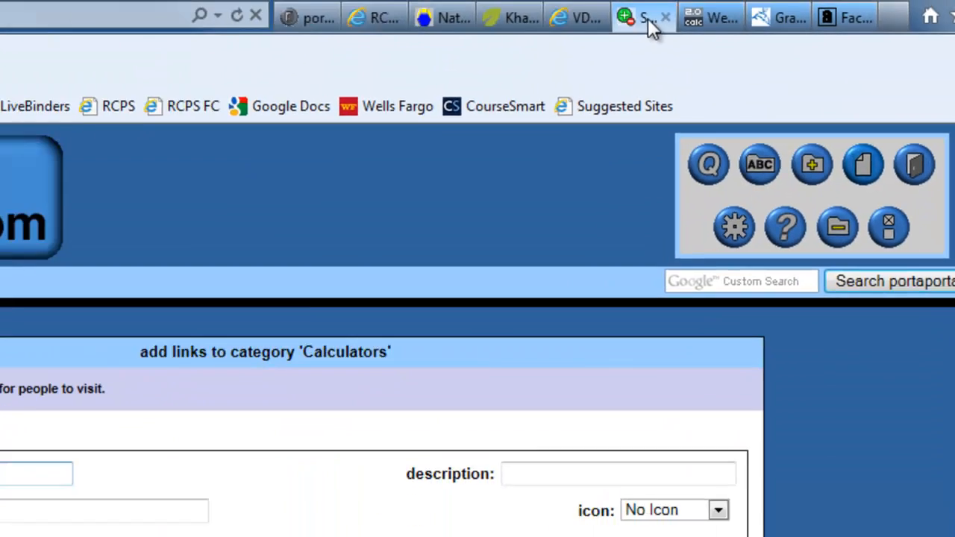
click(646, 18)
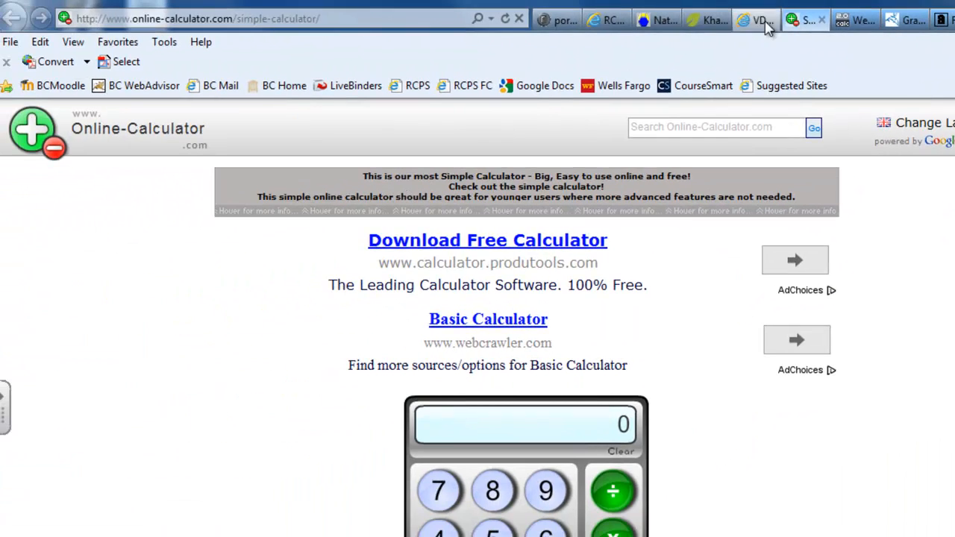
click(358, 18)
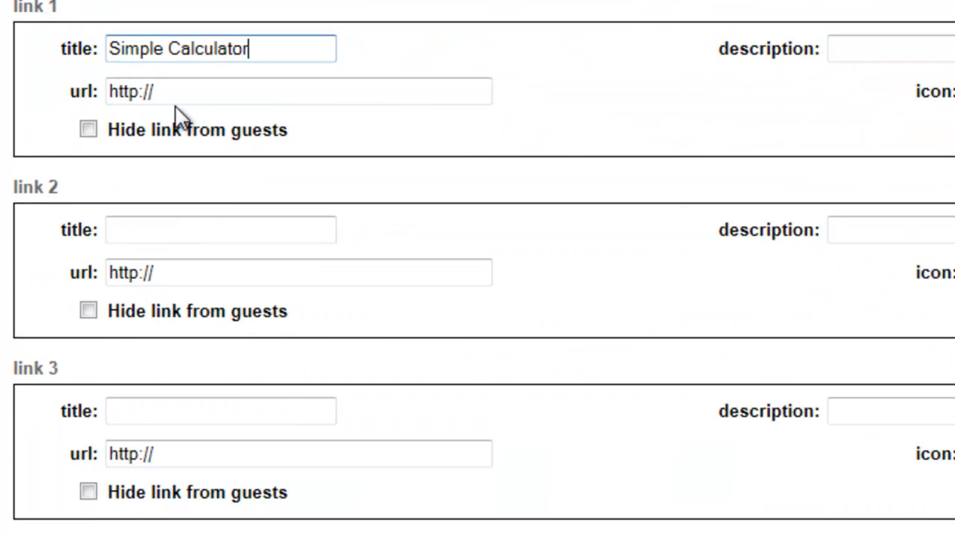
drag(179, 93, 65, 88)
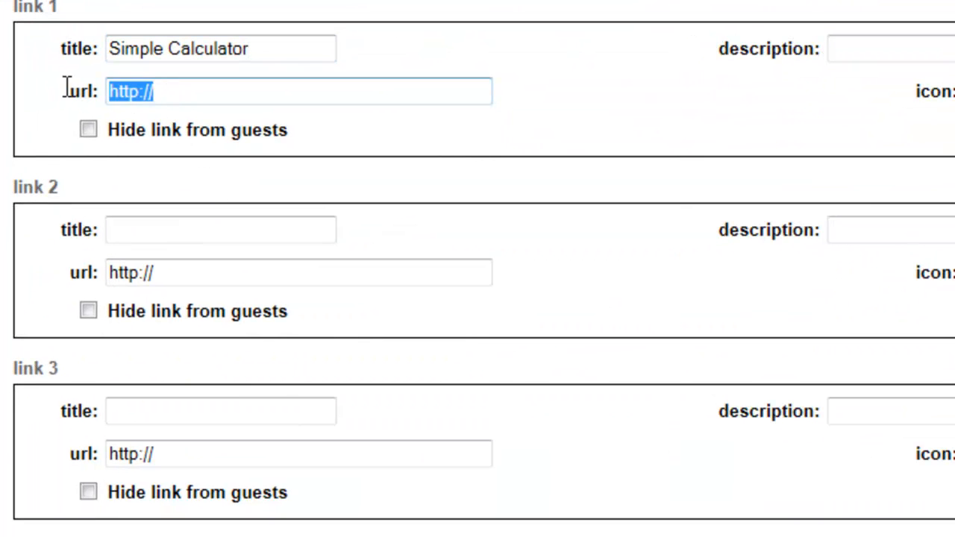
key(BackSpace)
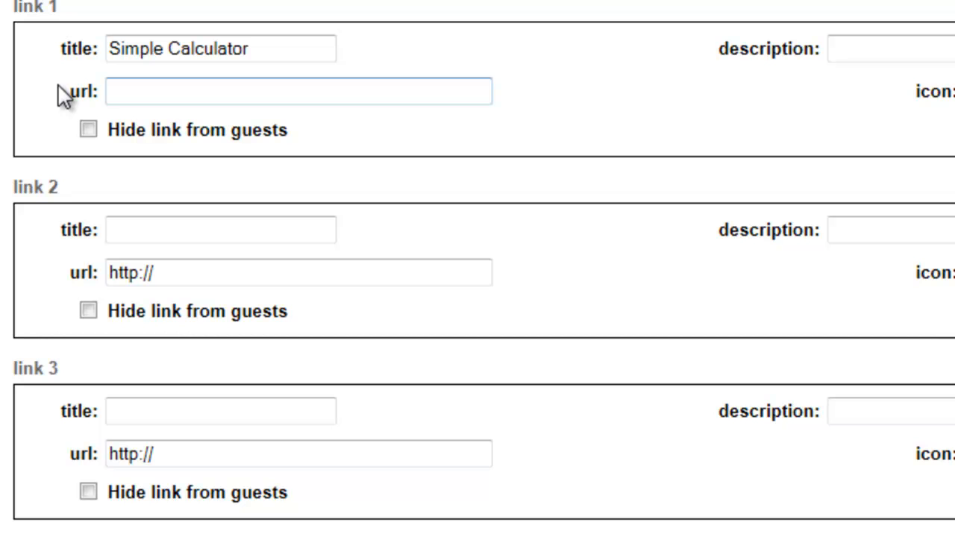
key(ctrl+v)
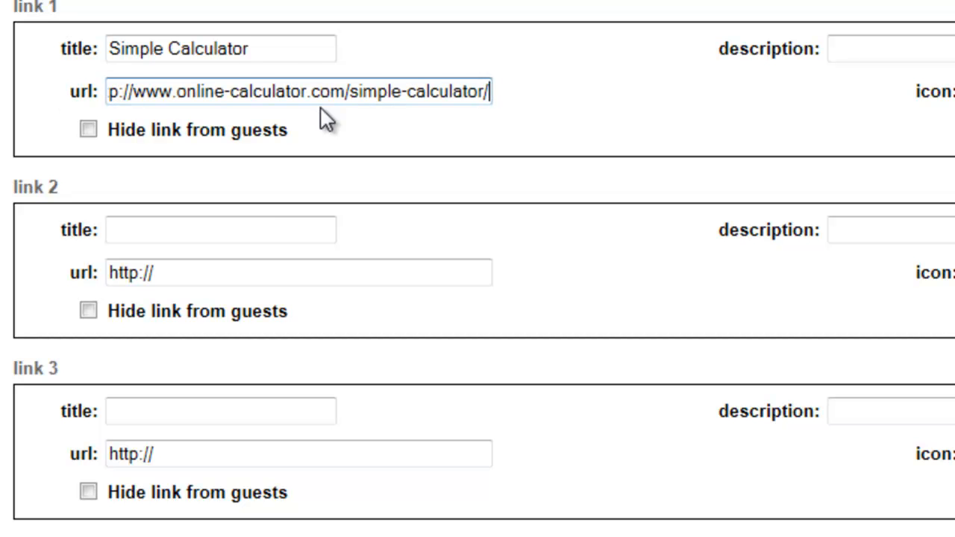
Add link 2 'Scientific Calculator' pointing to the web2.0calc scientific calculator page.
click(141, 233)
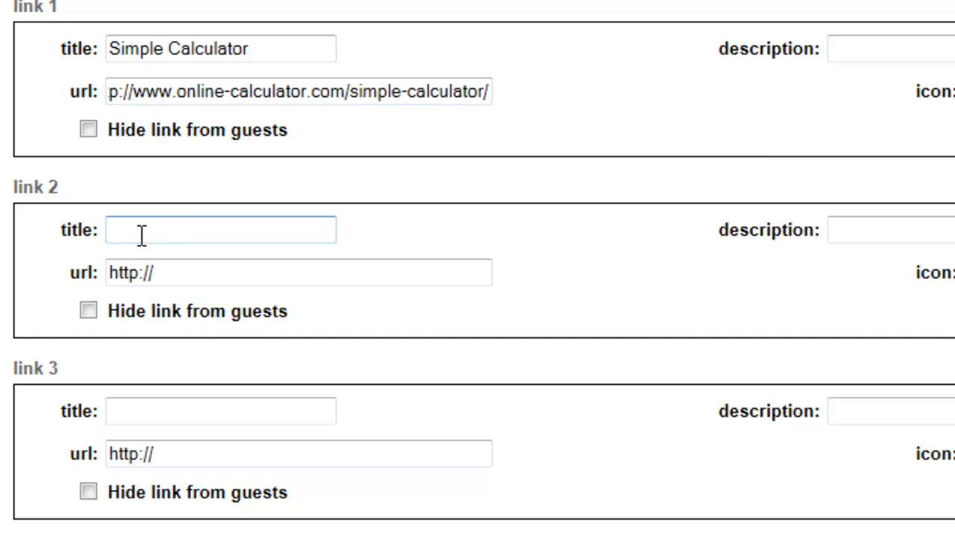
text(Scientific Calculator)
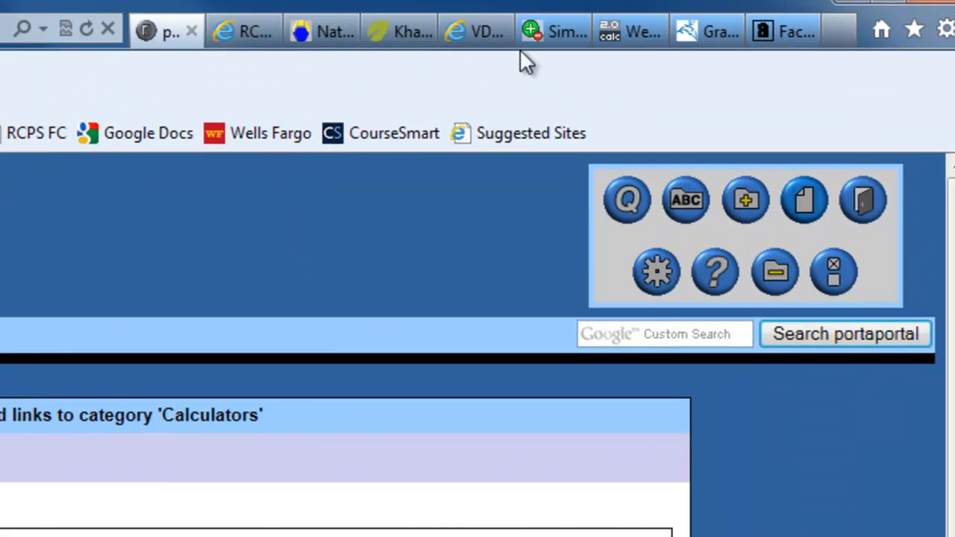
click(623, 33)
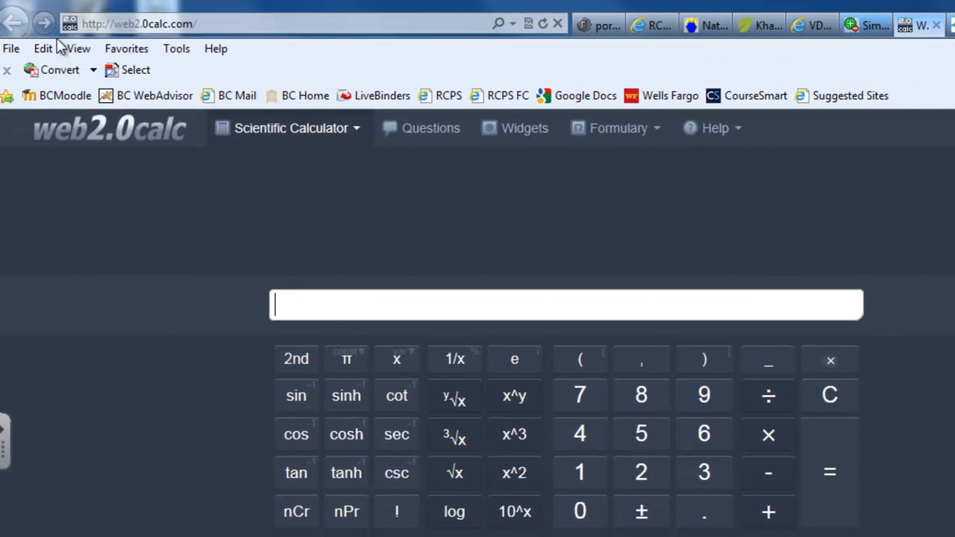
click(212, 25)
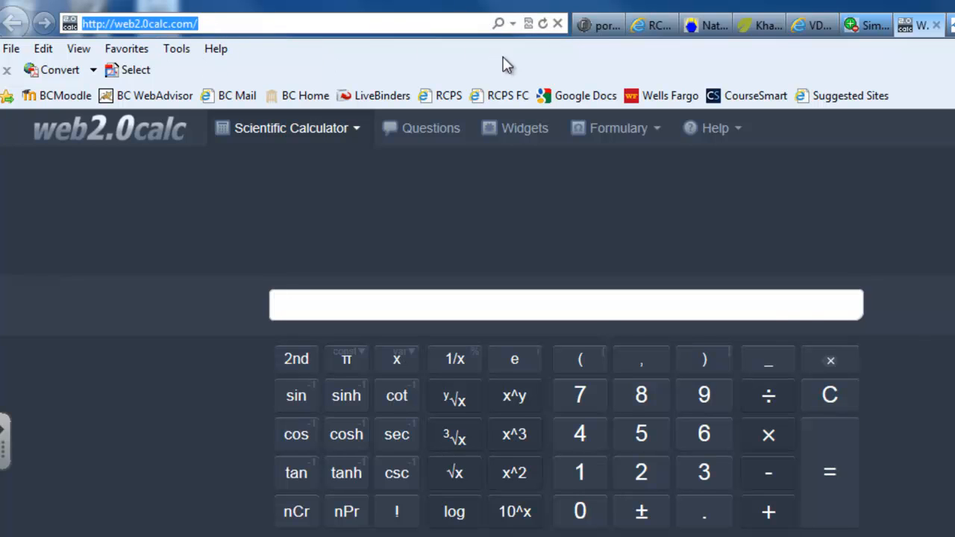
click(593, 27)
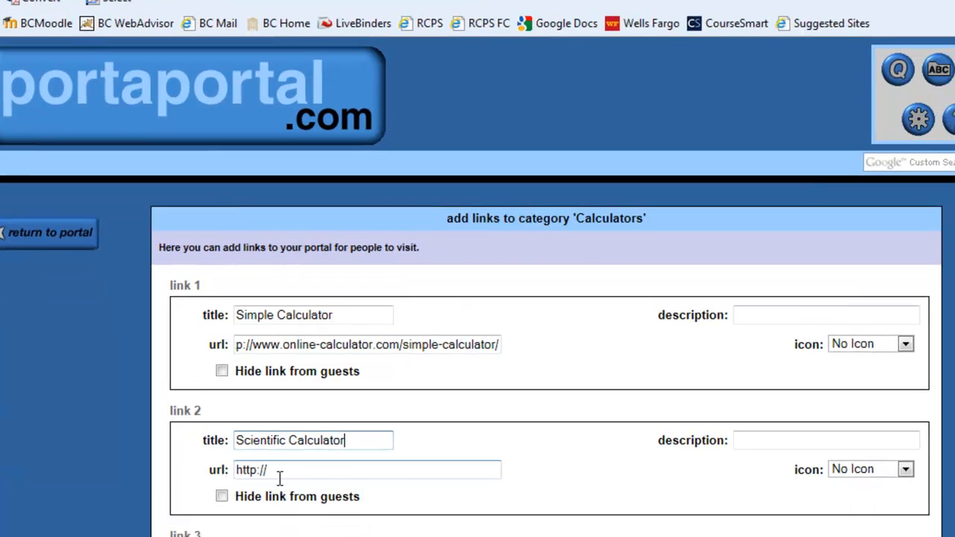
drag(276, 473, 197, 473)
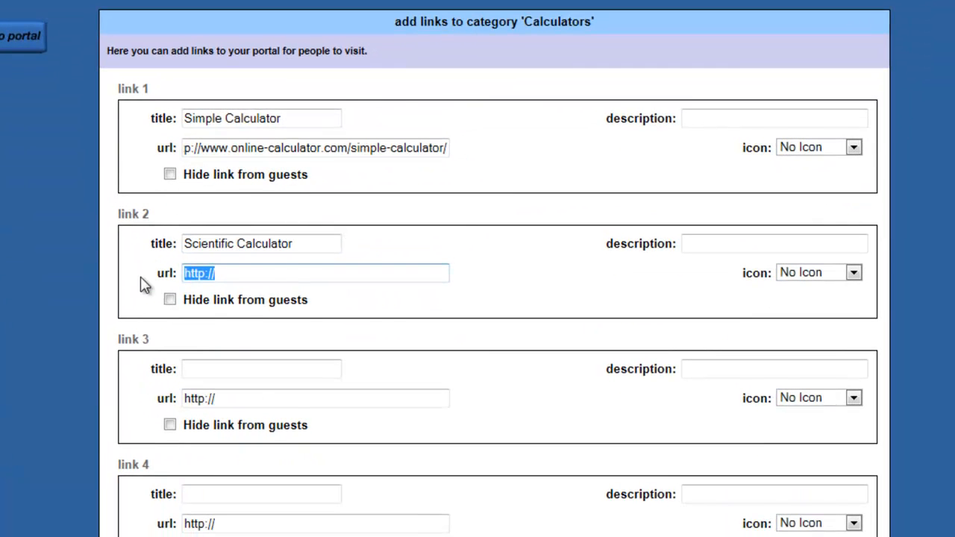
key(ctrl+v)
Add link 3 for the graphing calculator with the graphing calculator page's address.
click(196, 366)
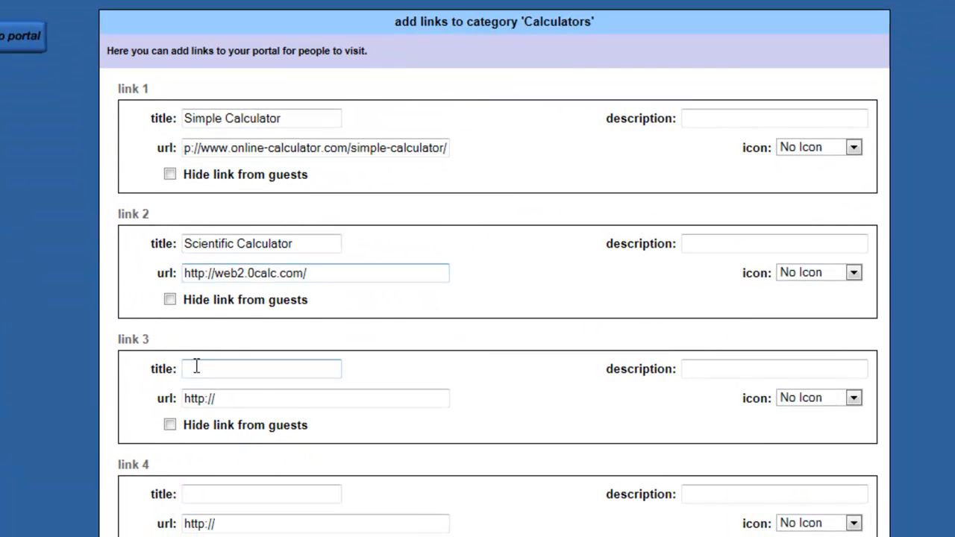
text(Grapa)
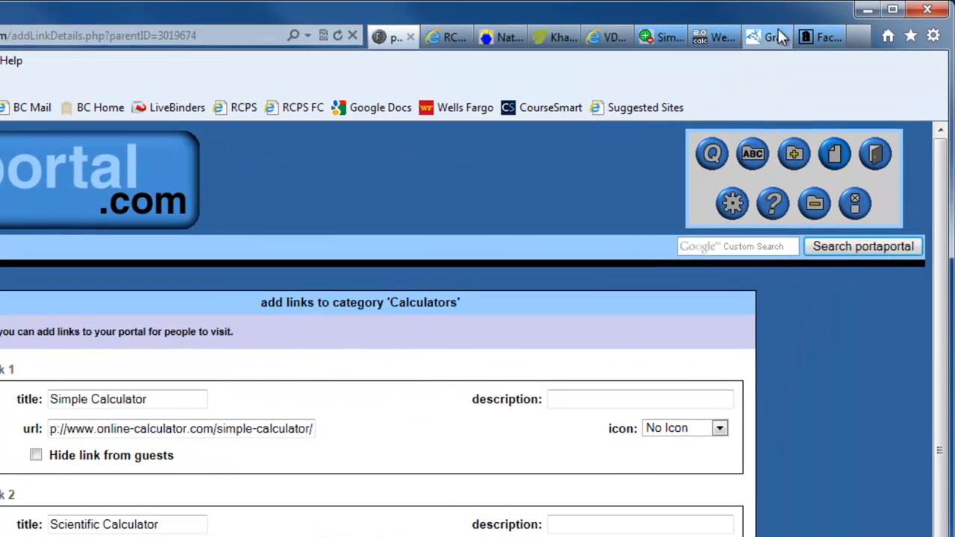
click(780, 34)
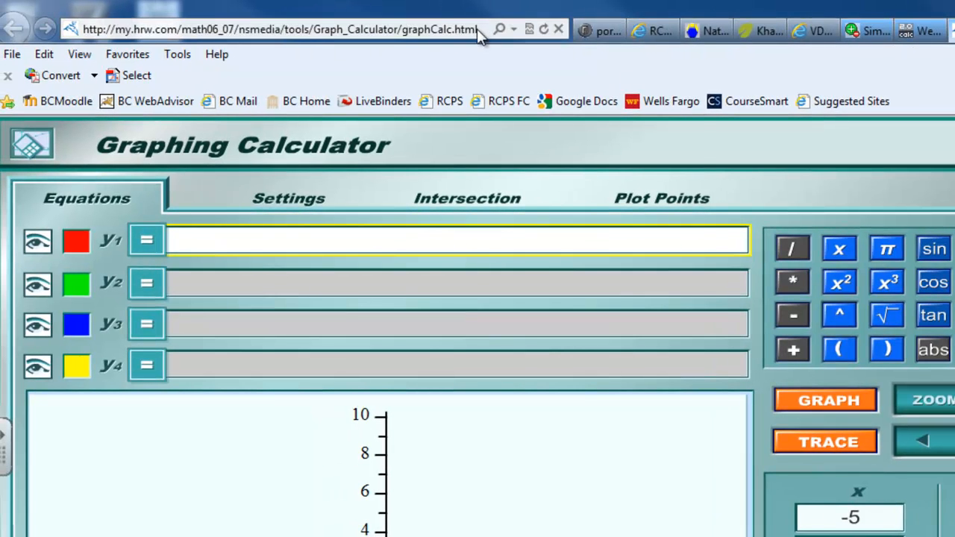
right_click(461, 28)
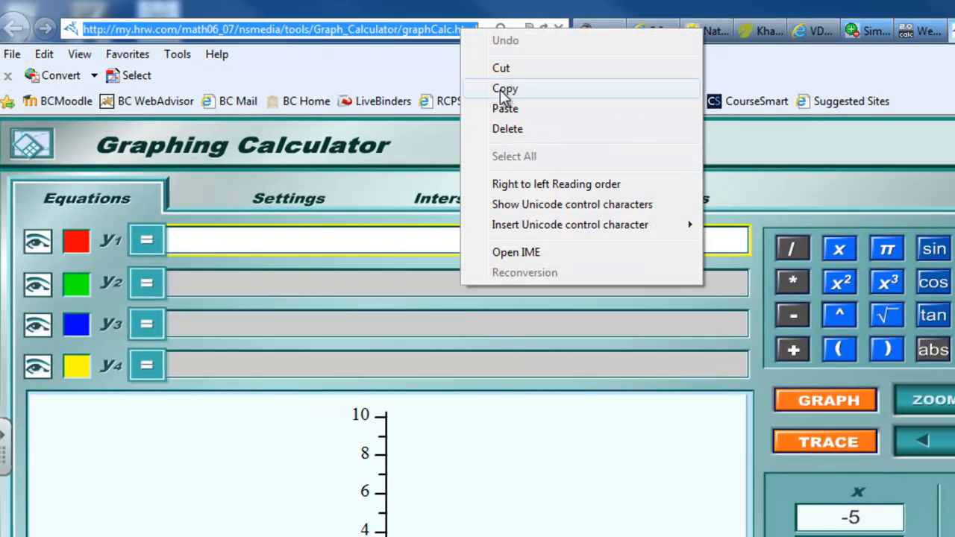
click(504, 89)
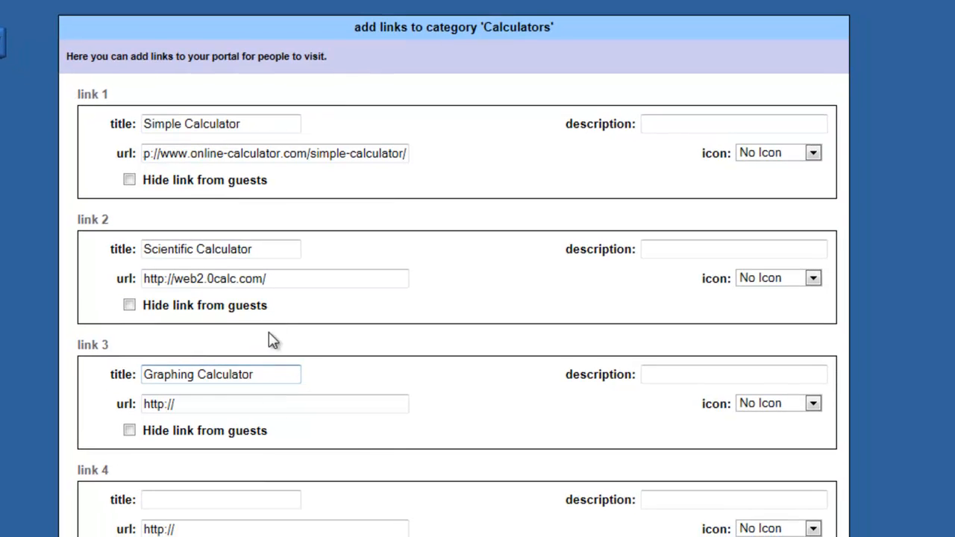
drag(192, 404, 112, 403)
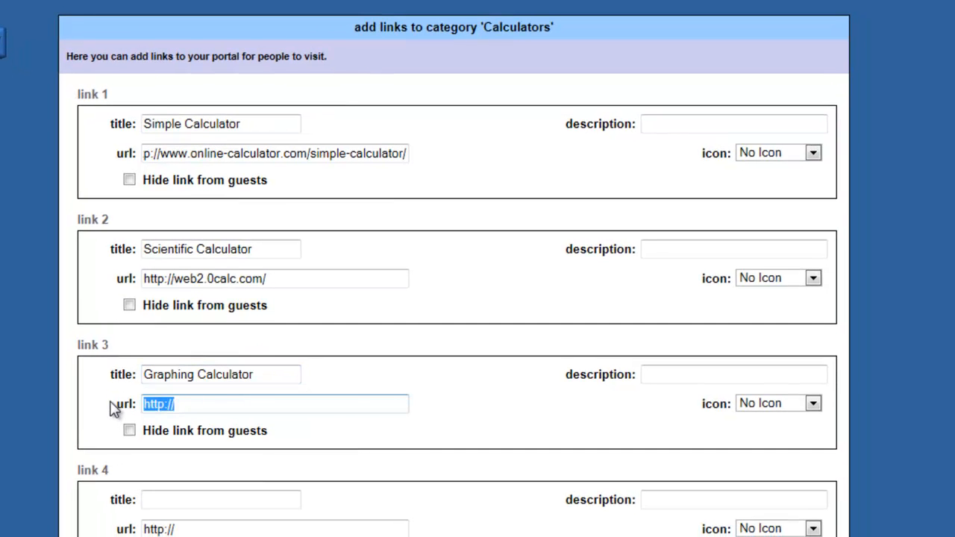
key(ctrl+v)
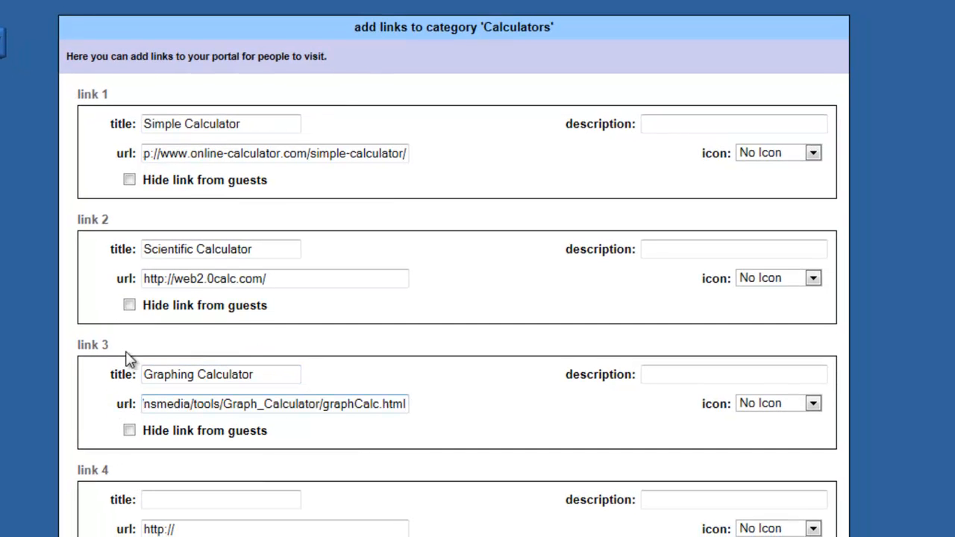
Add link 4 'Facotr Calatoar' with the algebrahelp factoring page address and save the links.
click(179, 503)
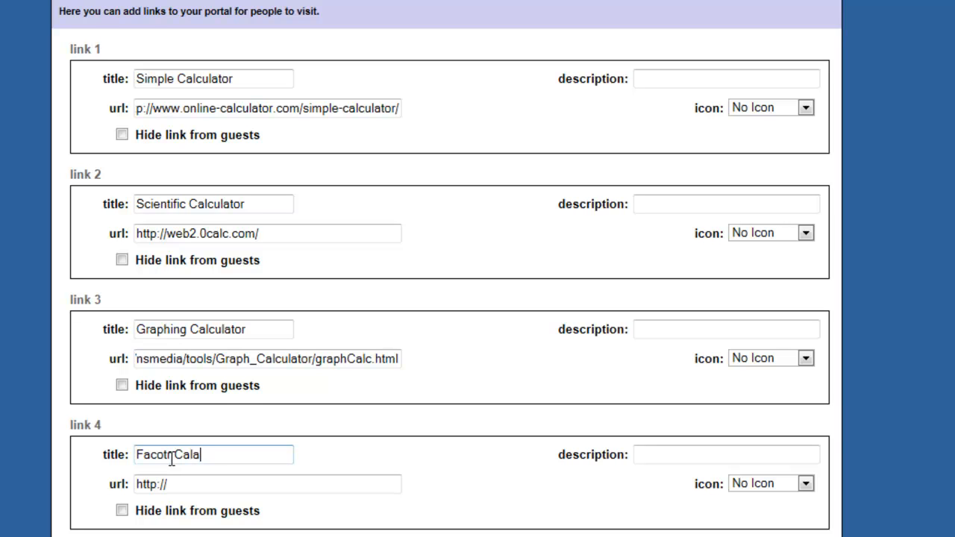
click(183, 483)
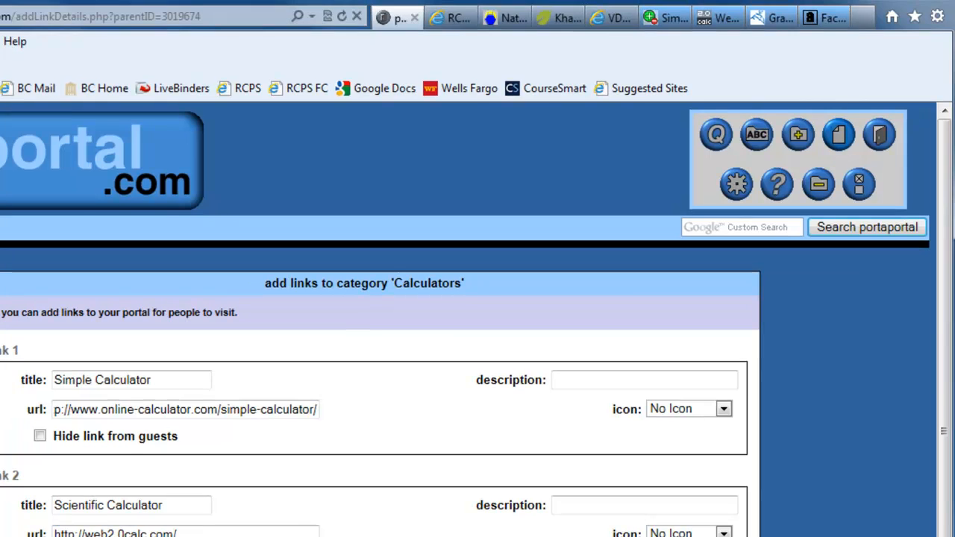
click(826, 19)
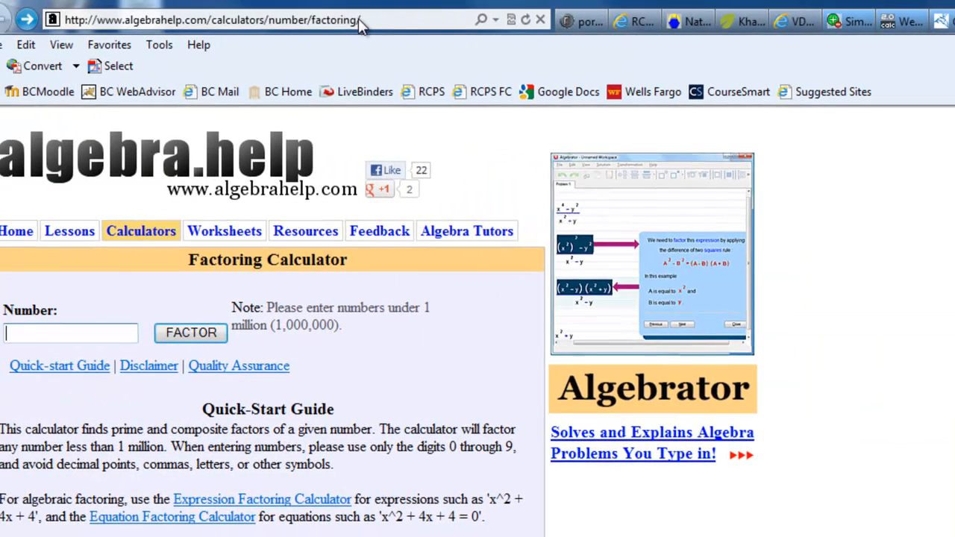
click(224, 17)
right_click(230, 17)
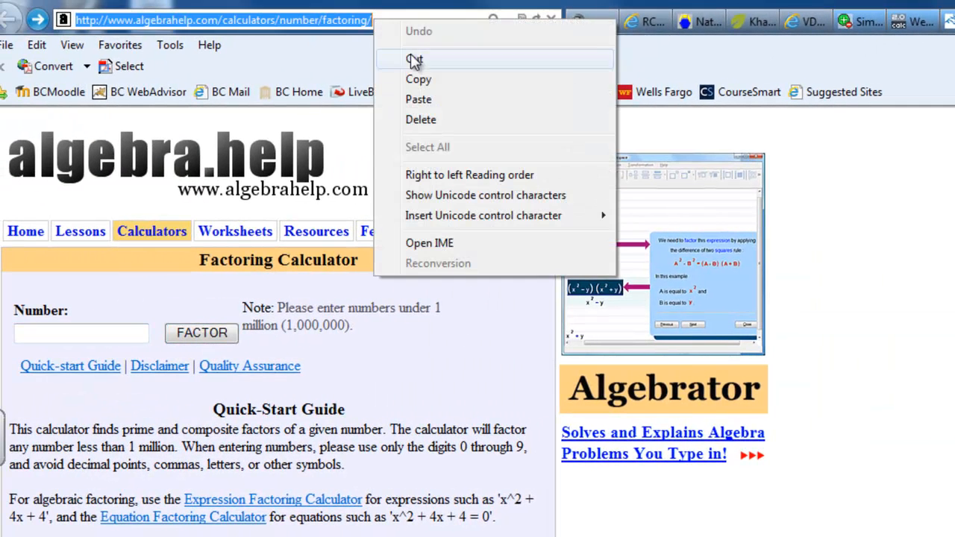
click(419, 79)
click(582, 22)
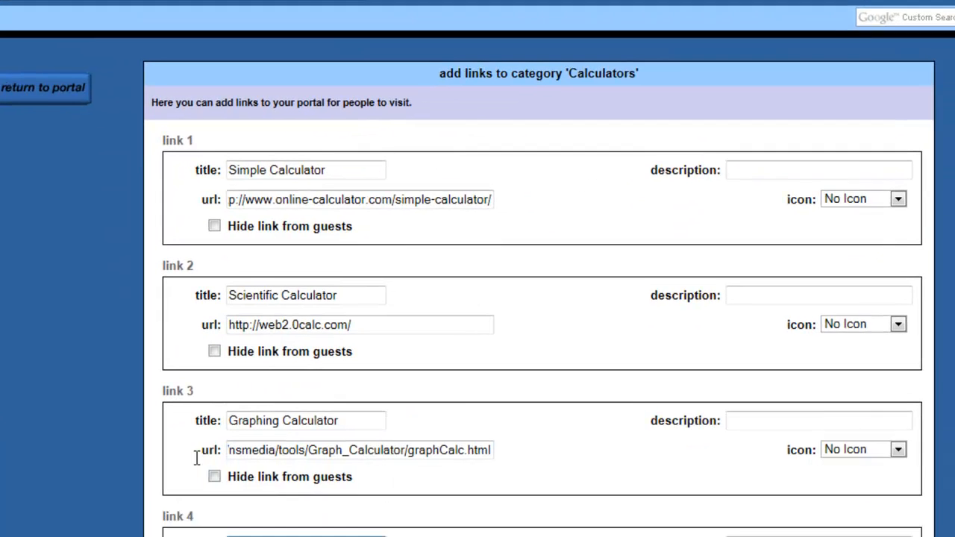
drag(299, 480, 187, 480)
key(ctrl+v)
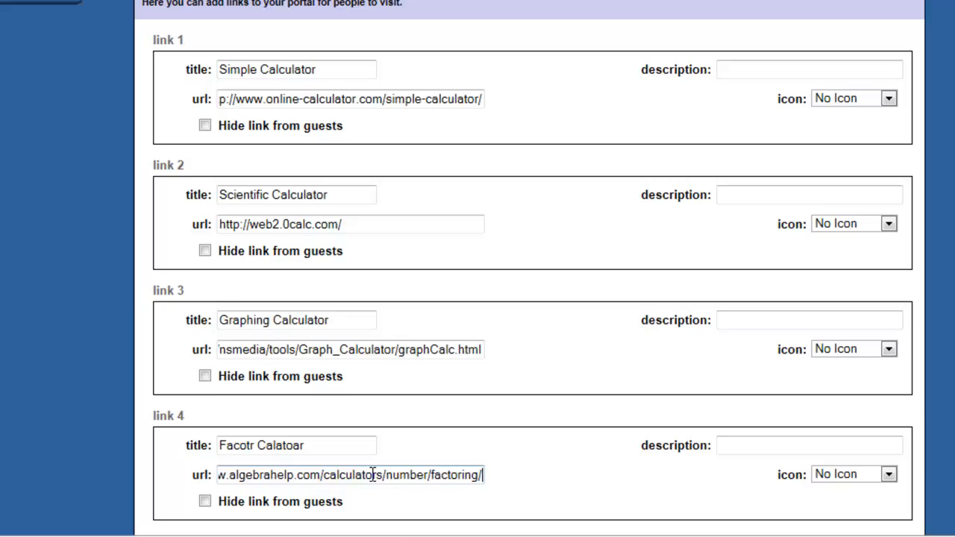
click(608, 461)
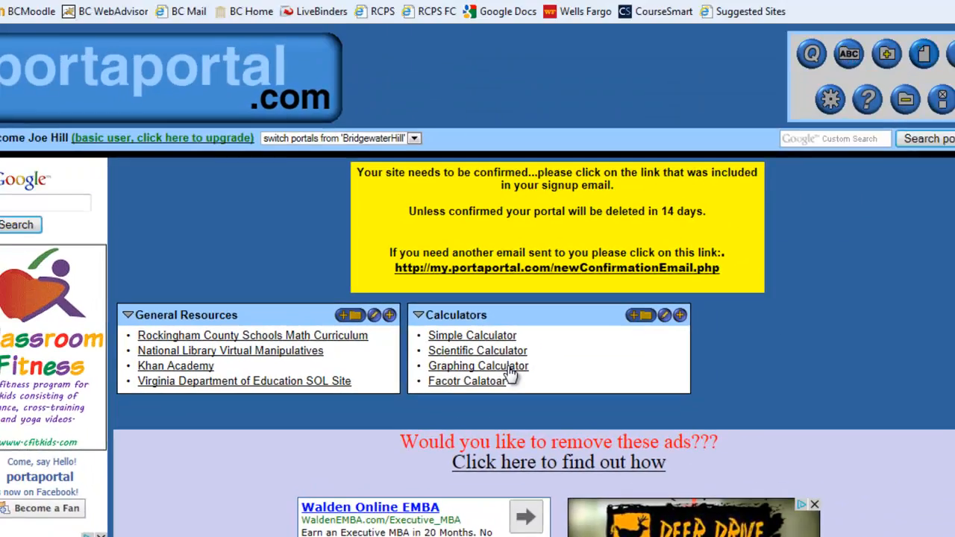
click(606, 251)
click(155, 182)
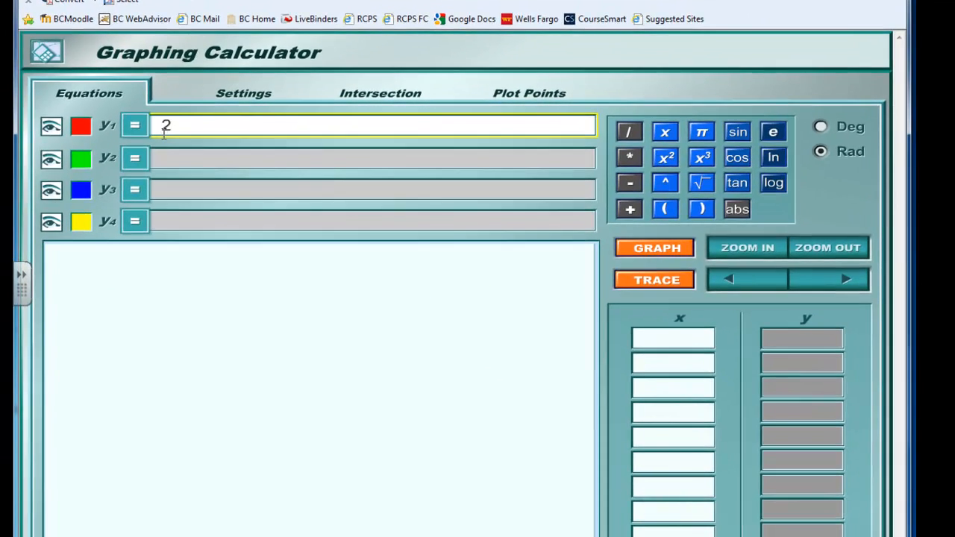
click(660, 250)
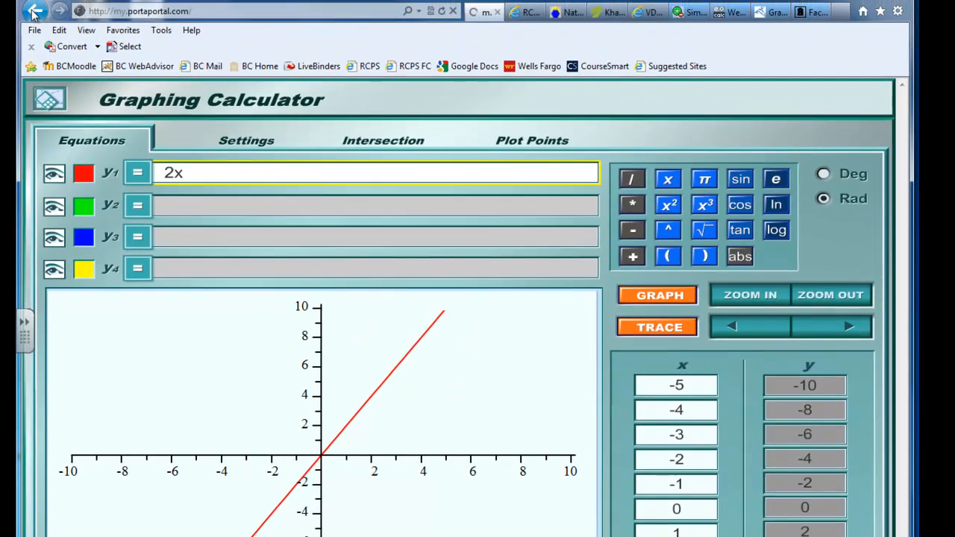
click(33, 8)
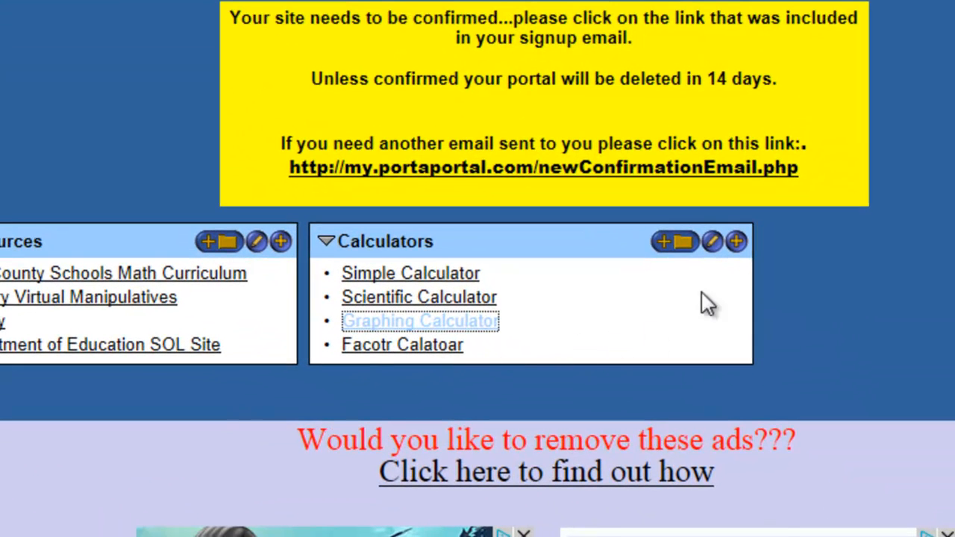
Retype the fourth Calculators link title as 'Factor Calculator' and save the category.
click(712, 242)
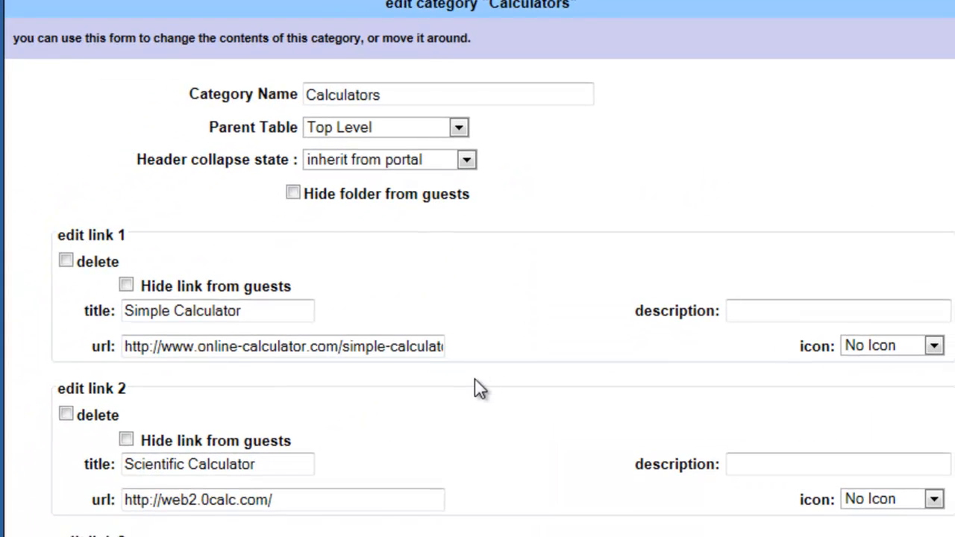
scroll(474, 379, down, 4)
click(232, 461)
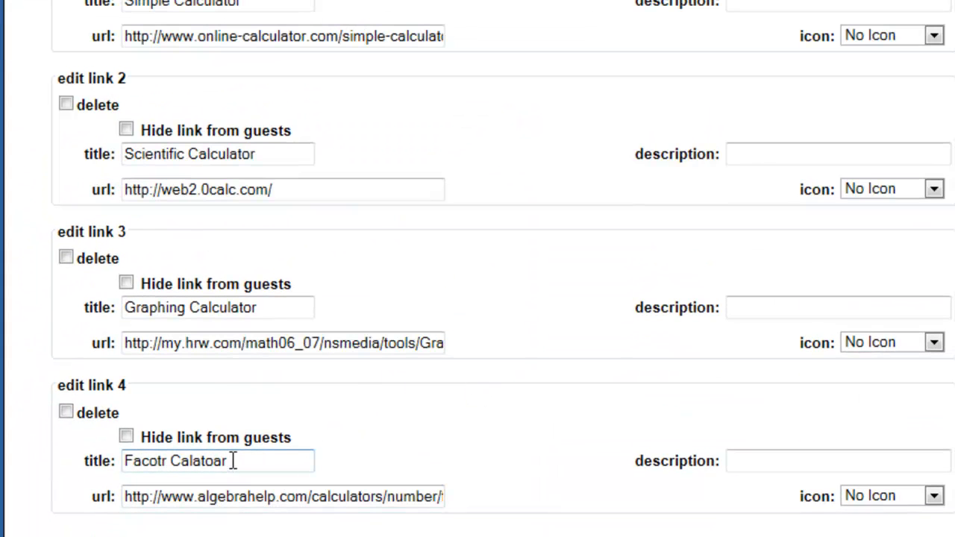
drag(233, 461, 60, 448)
text(Faactor)
key(BackSpace)
key(BackSpace)
key(BackSpace)
key(BackSpace)
key(BackSpace)
key(BackSpace)
text(actor Calculator)
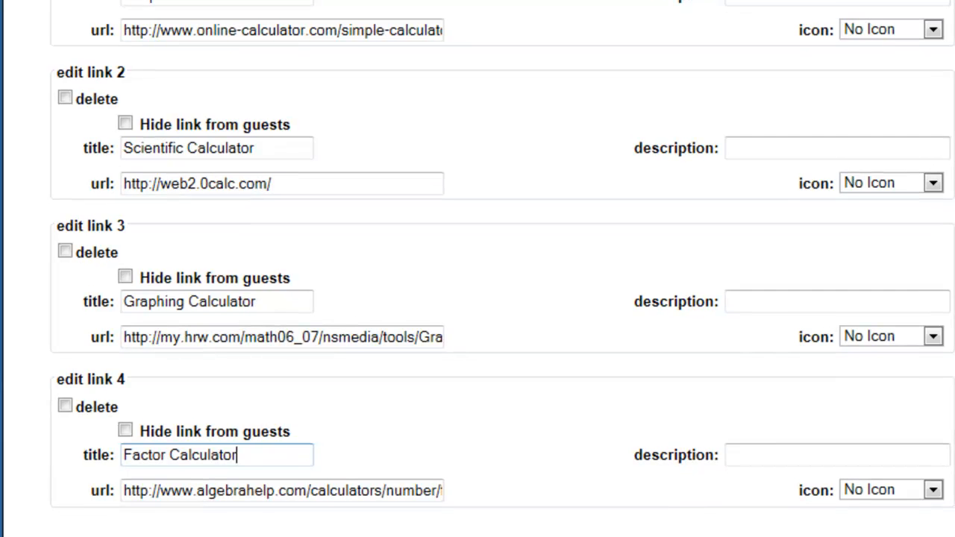
click(560, 536)
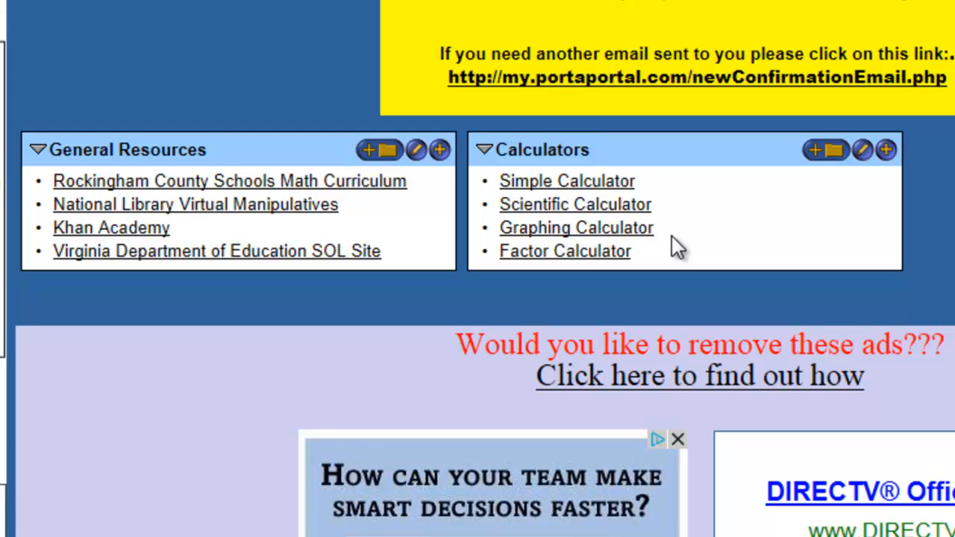
click(573, 253)
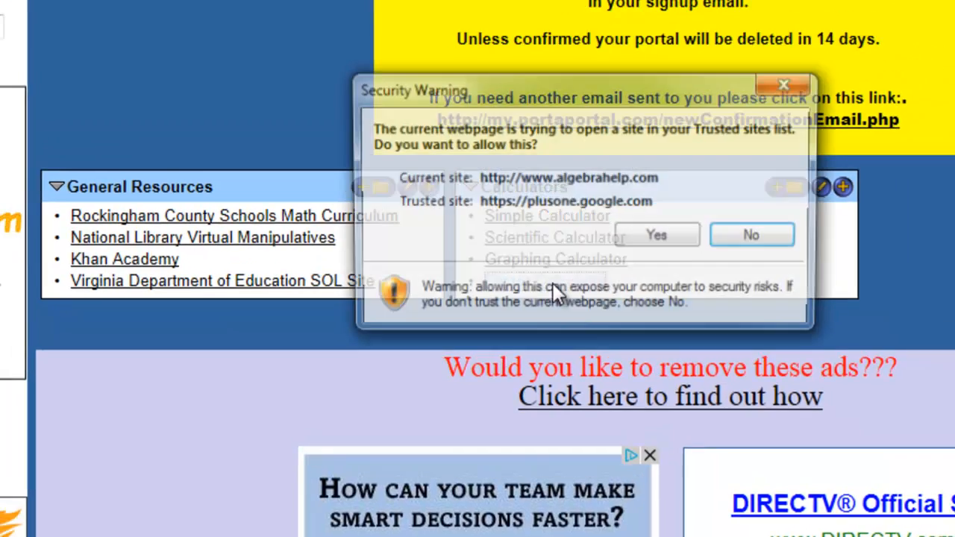
click(656, 235)
click(93, 280)
text(1234)
click(166, 281)
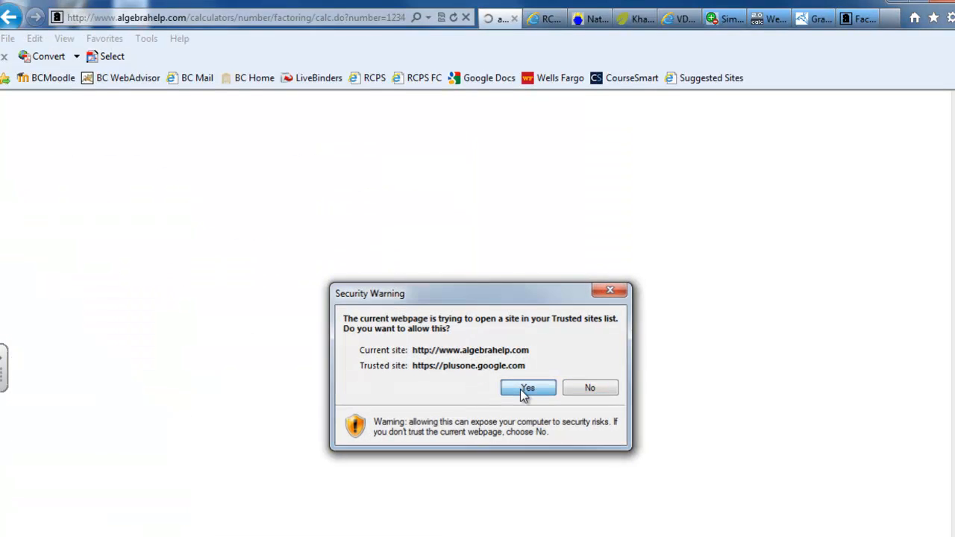
click(526, 389)
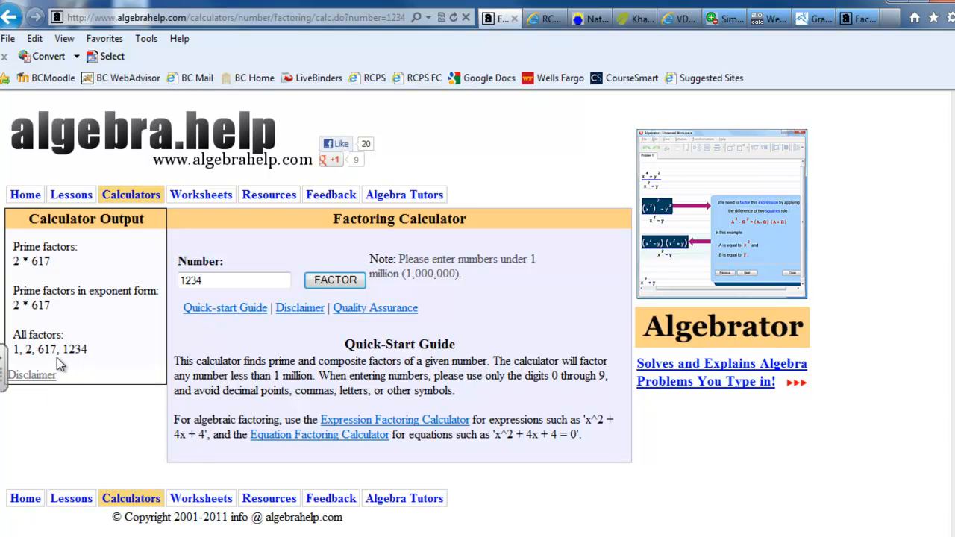
click(9, 17)
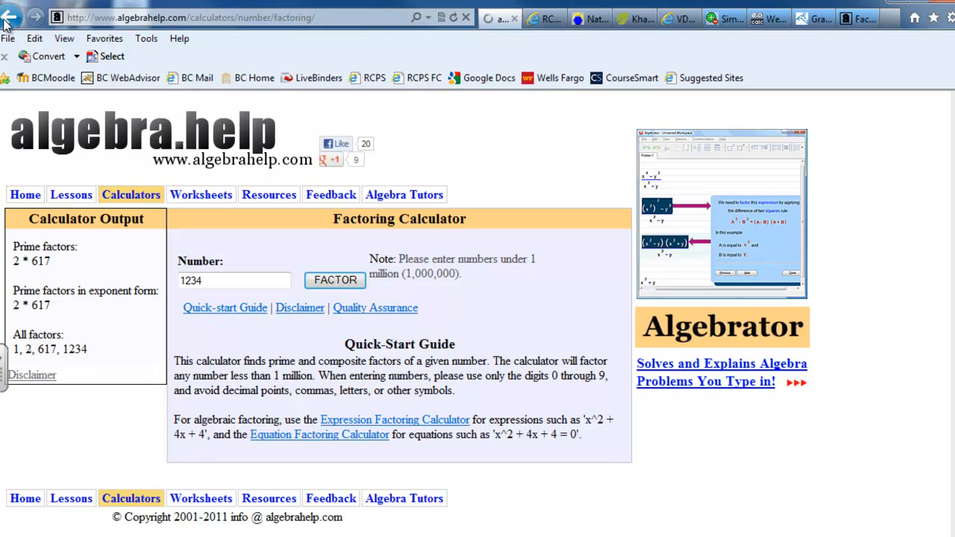
click(527, 387)
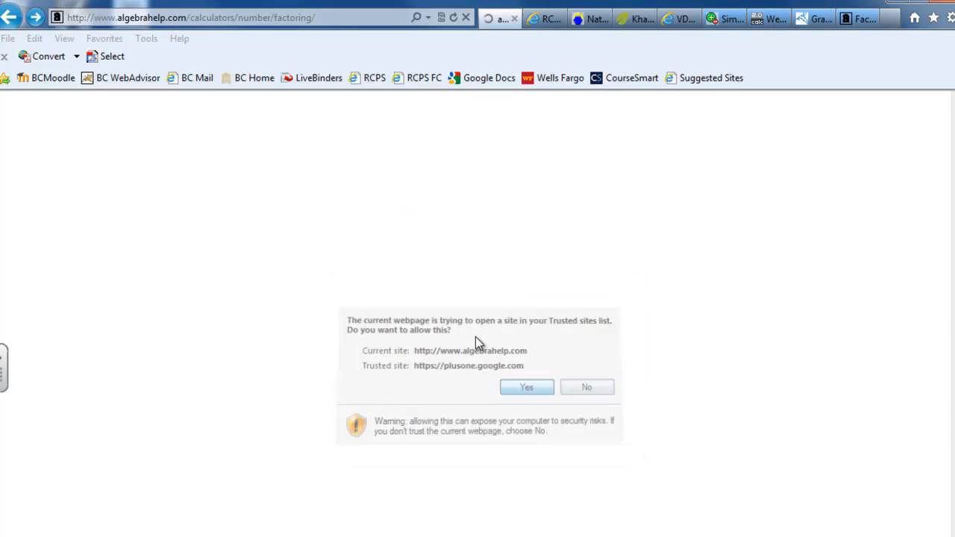
click(15, 18)
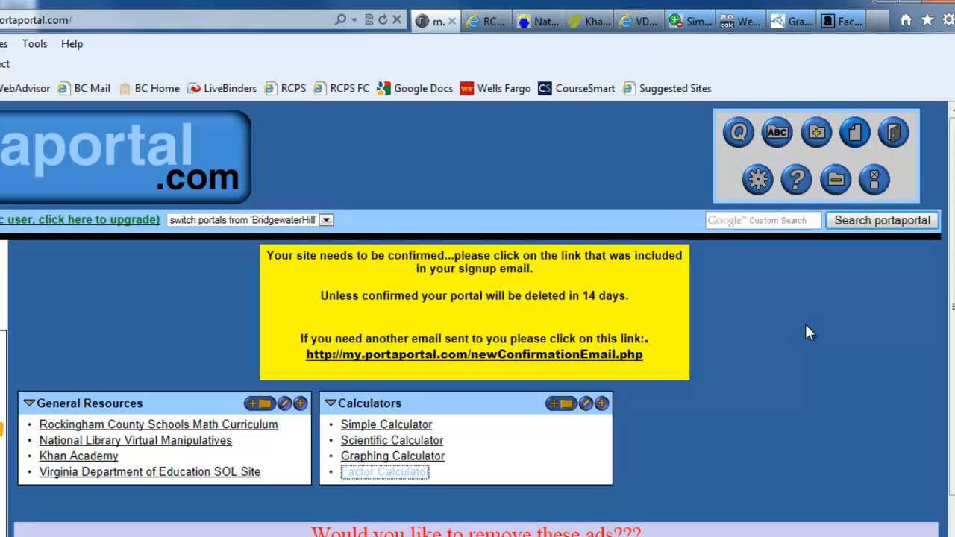
Set the portal preferences to 'allow guest access' and save them.
click(875, 185)
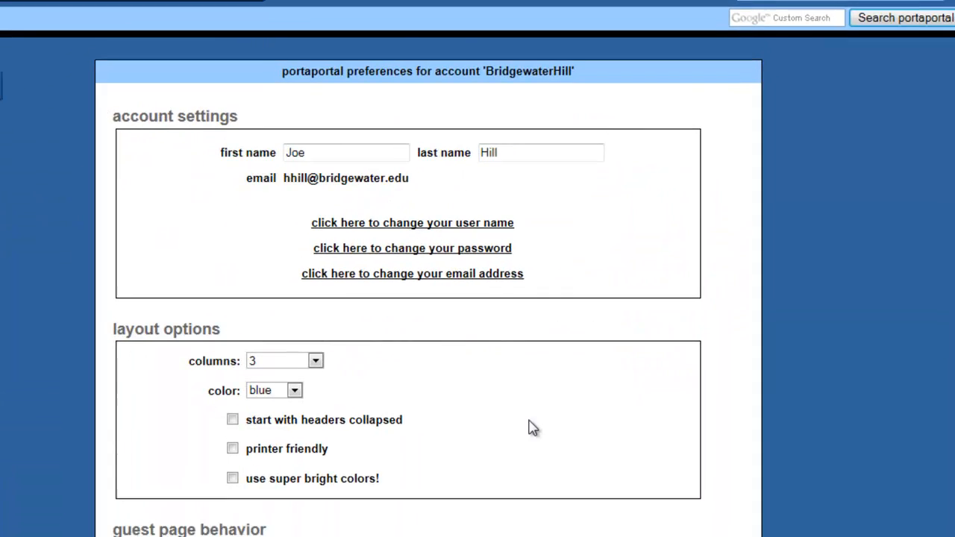
scroll(527, 403, down, 2)
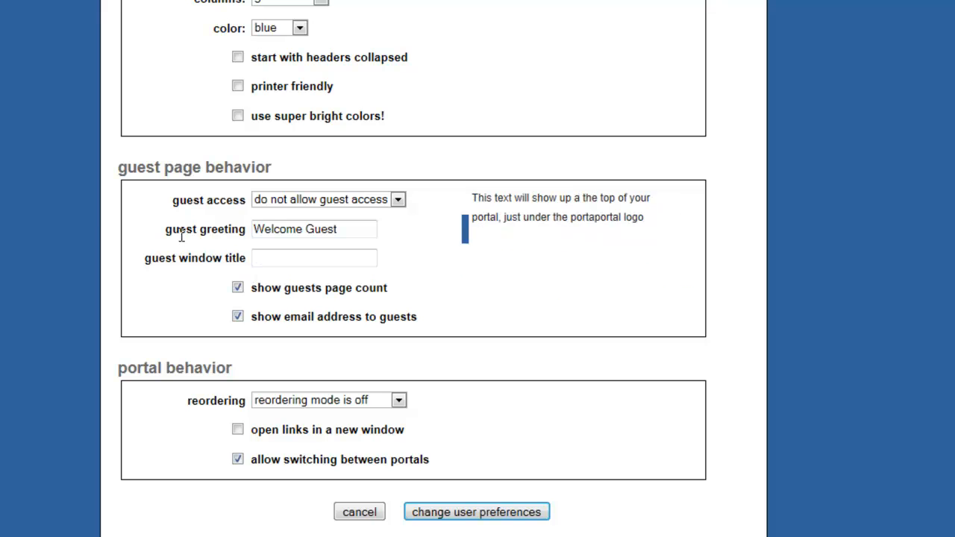
click(399, 200)
click(356, 214)
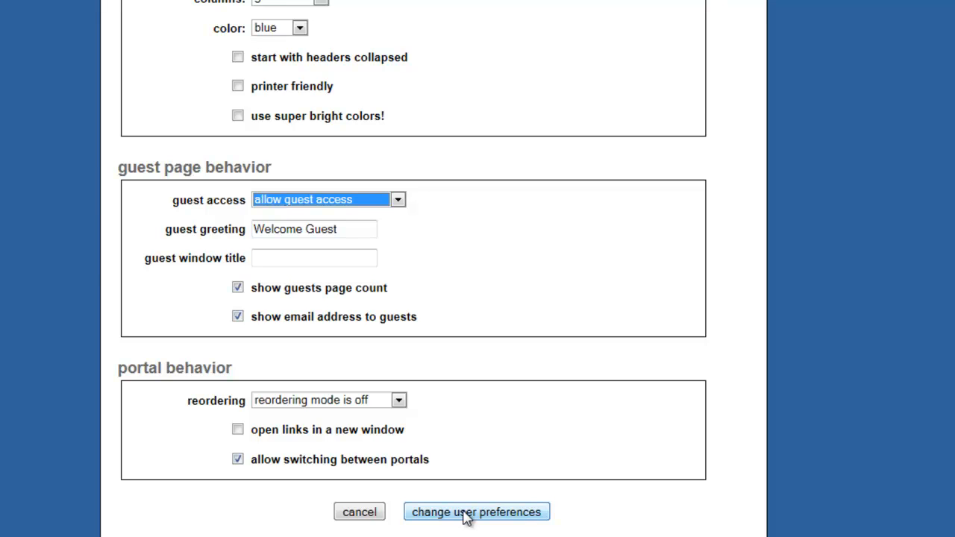
click(467, 513)
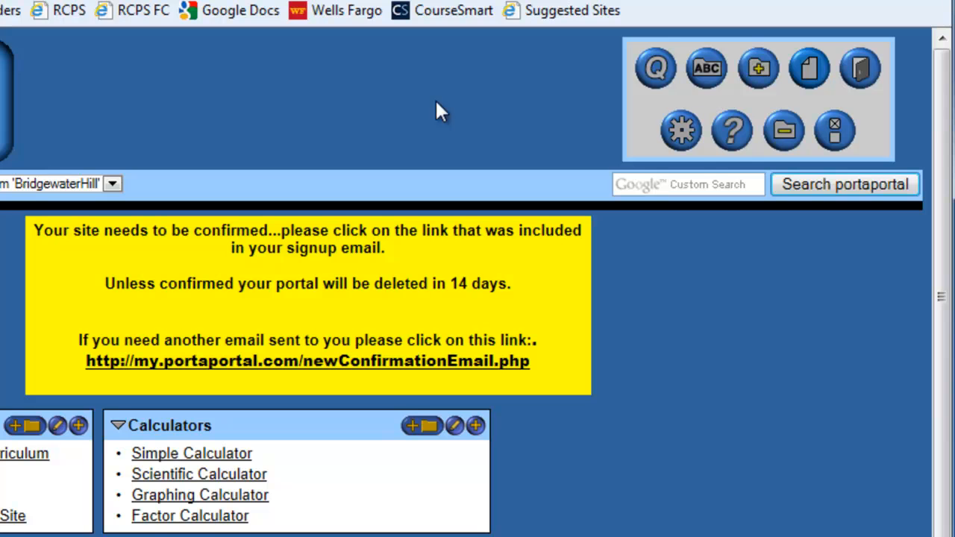
Log out, enter the portal's account name as the guest name, and visit as a guest.
click(860, 76)
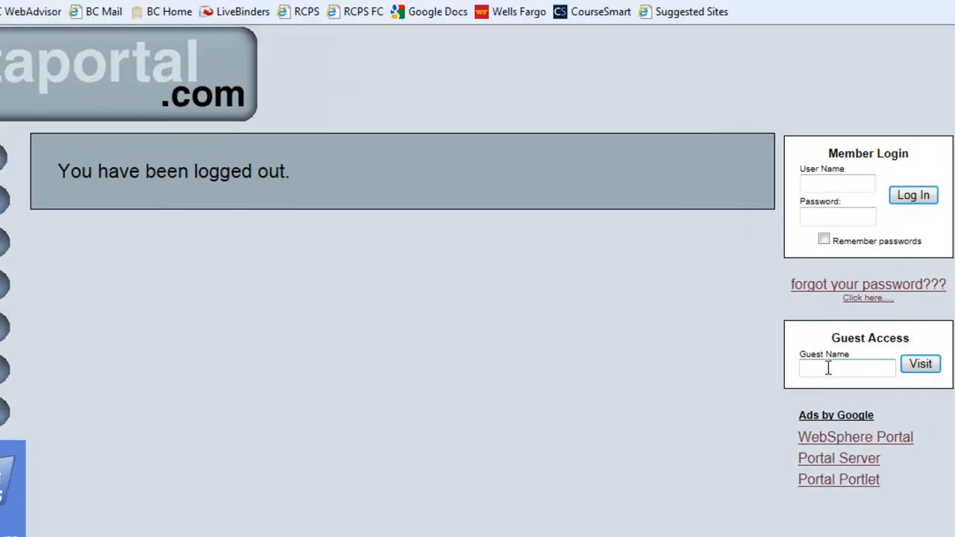
click(852, 387)
text(B)
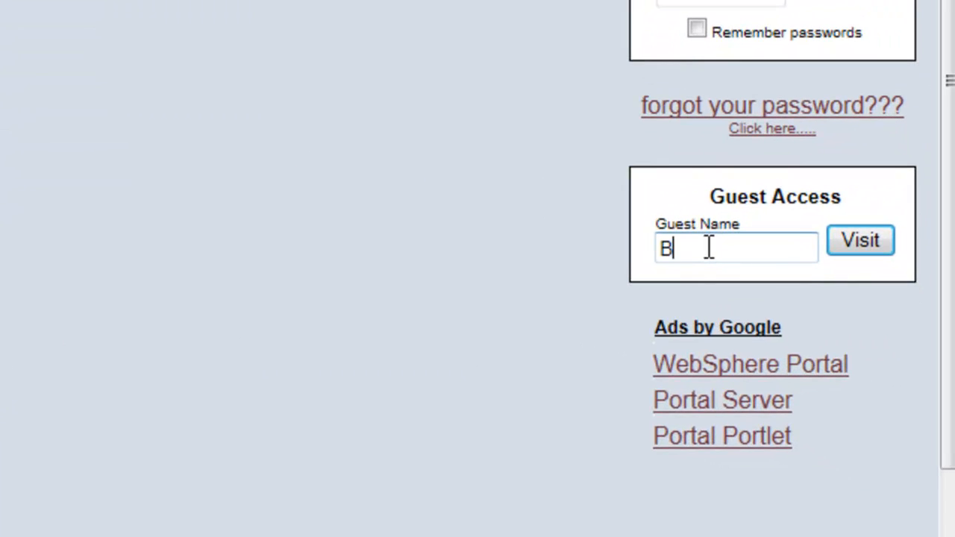
text(ridgewaterHill)
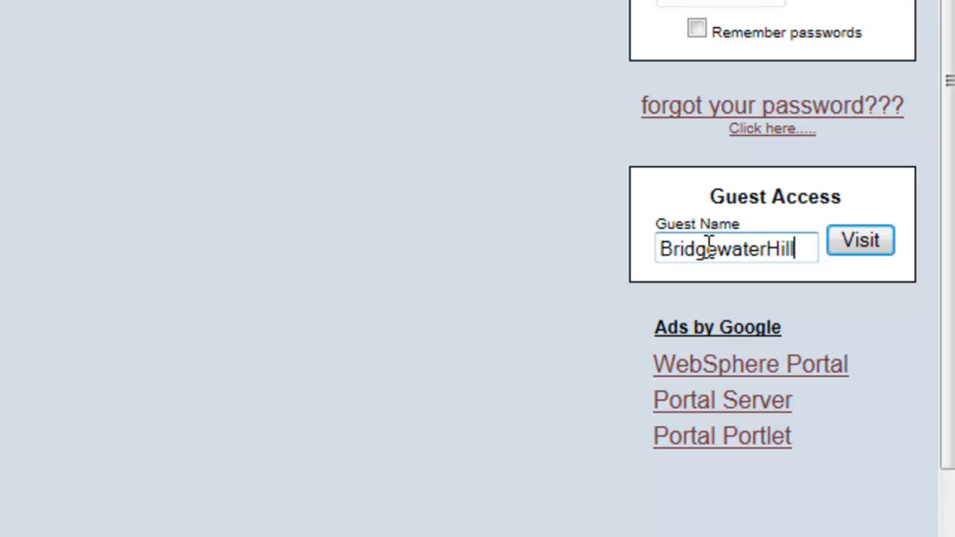
click(851, 243)
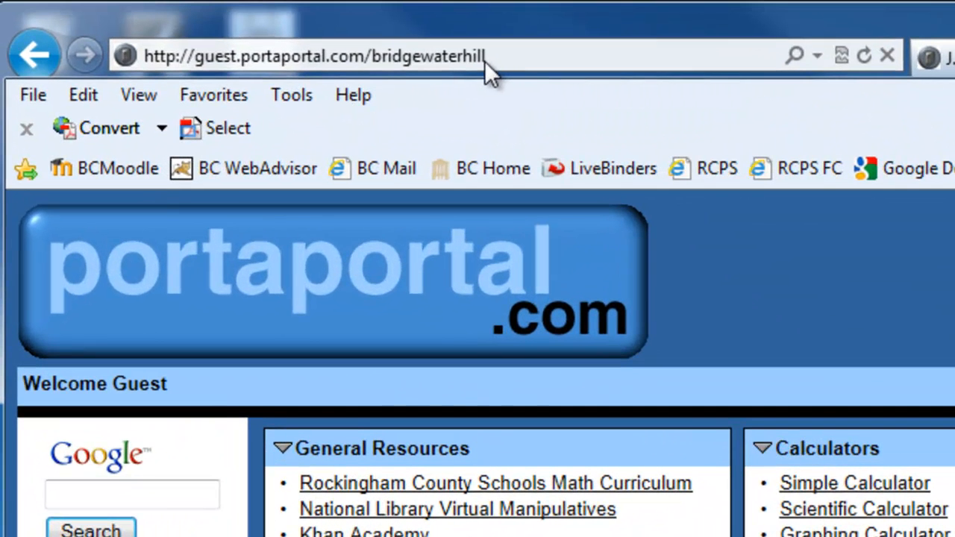
Copy the guest view's guest.portaportal.com address from the browser's address bar.
click(489, 57)
right_click(448, 58)
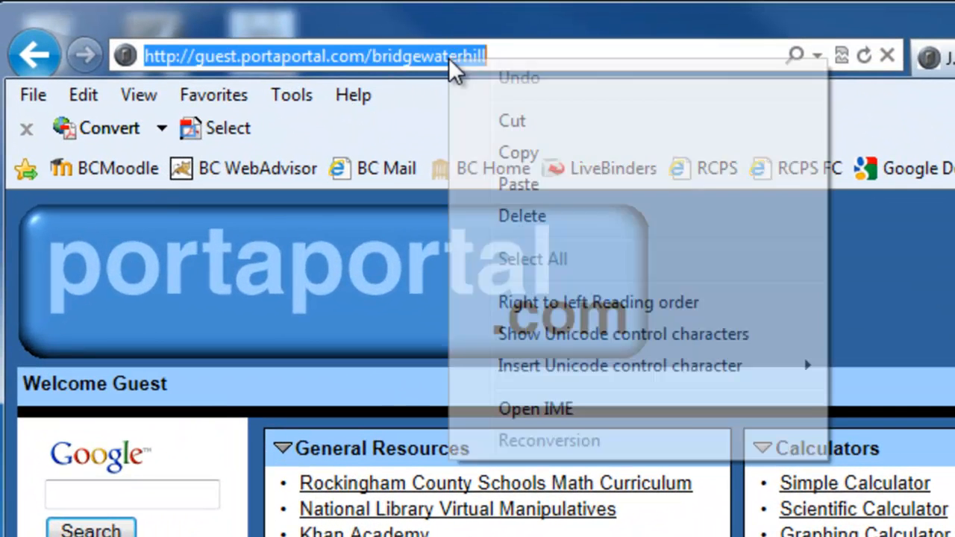
click(503, 153)
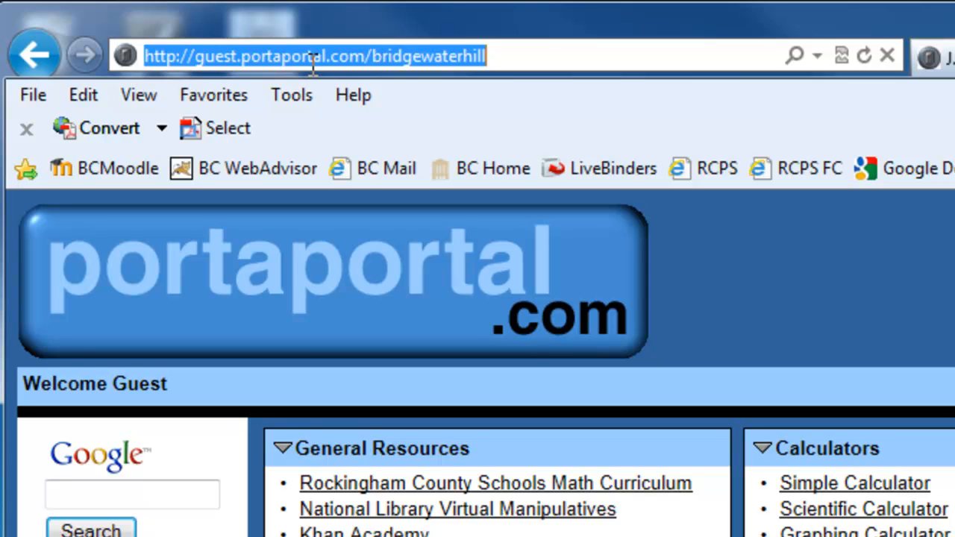
click(503, 61)
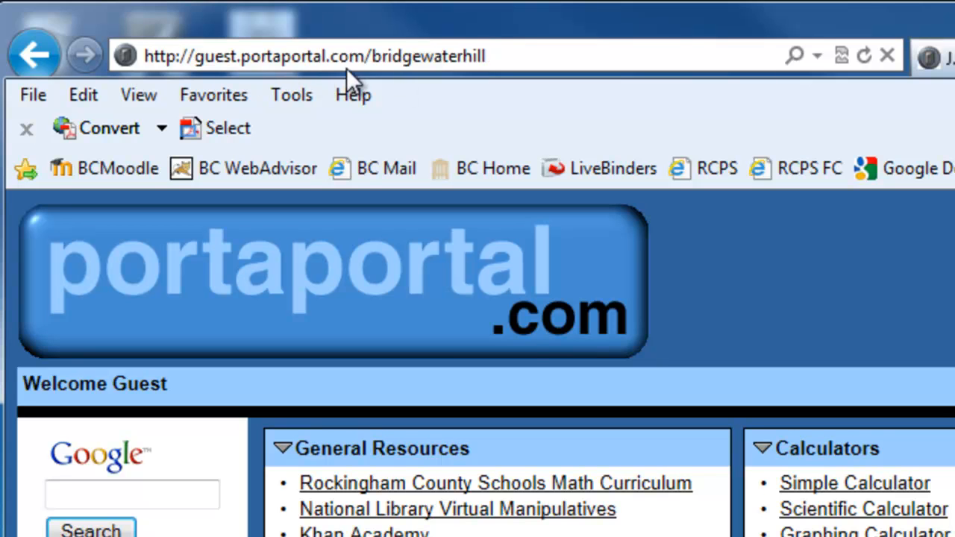